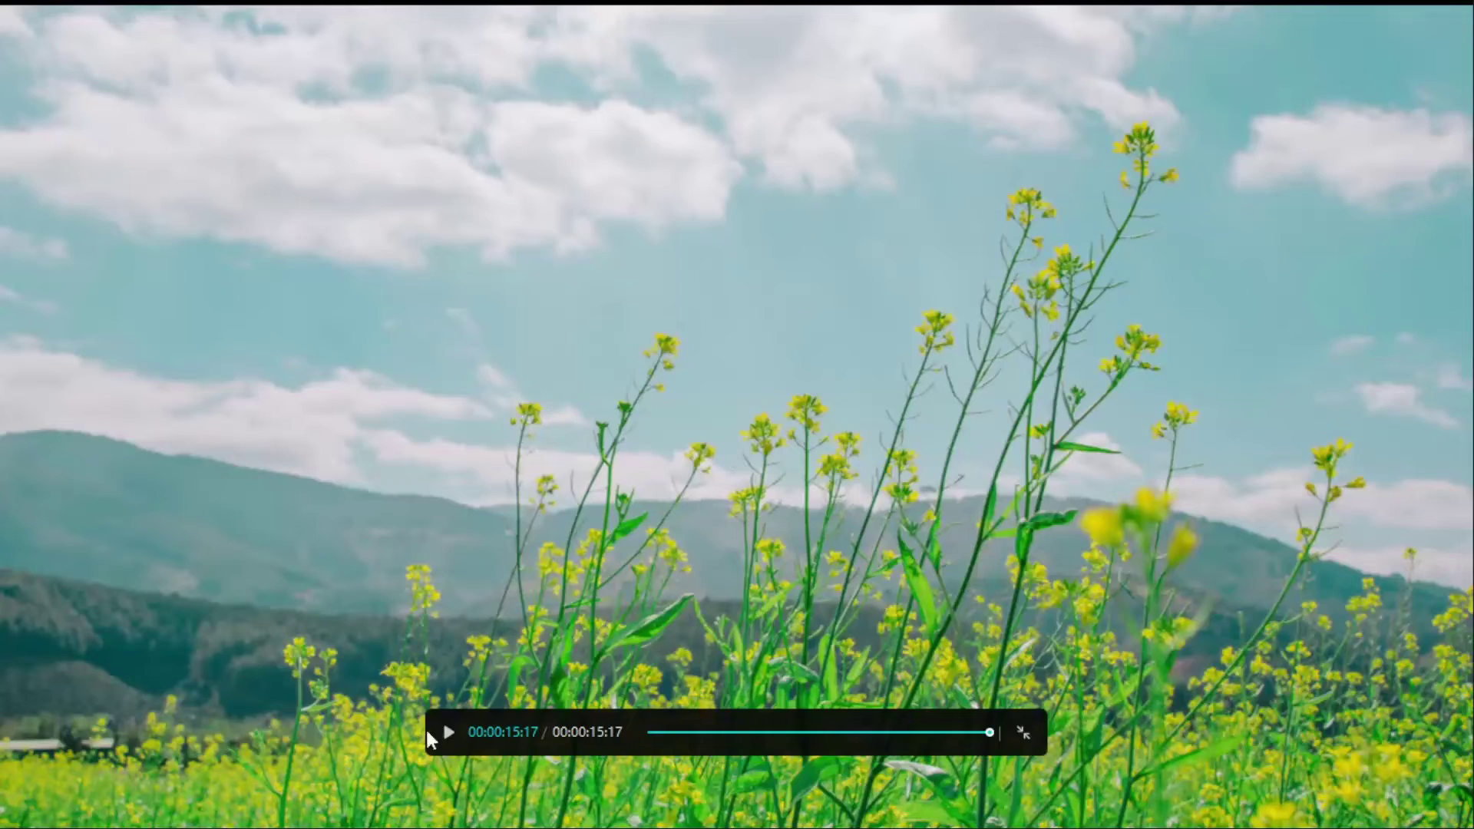
Replay the finished sliding-images preview before starting the new project.
click(447, 733)
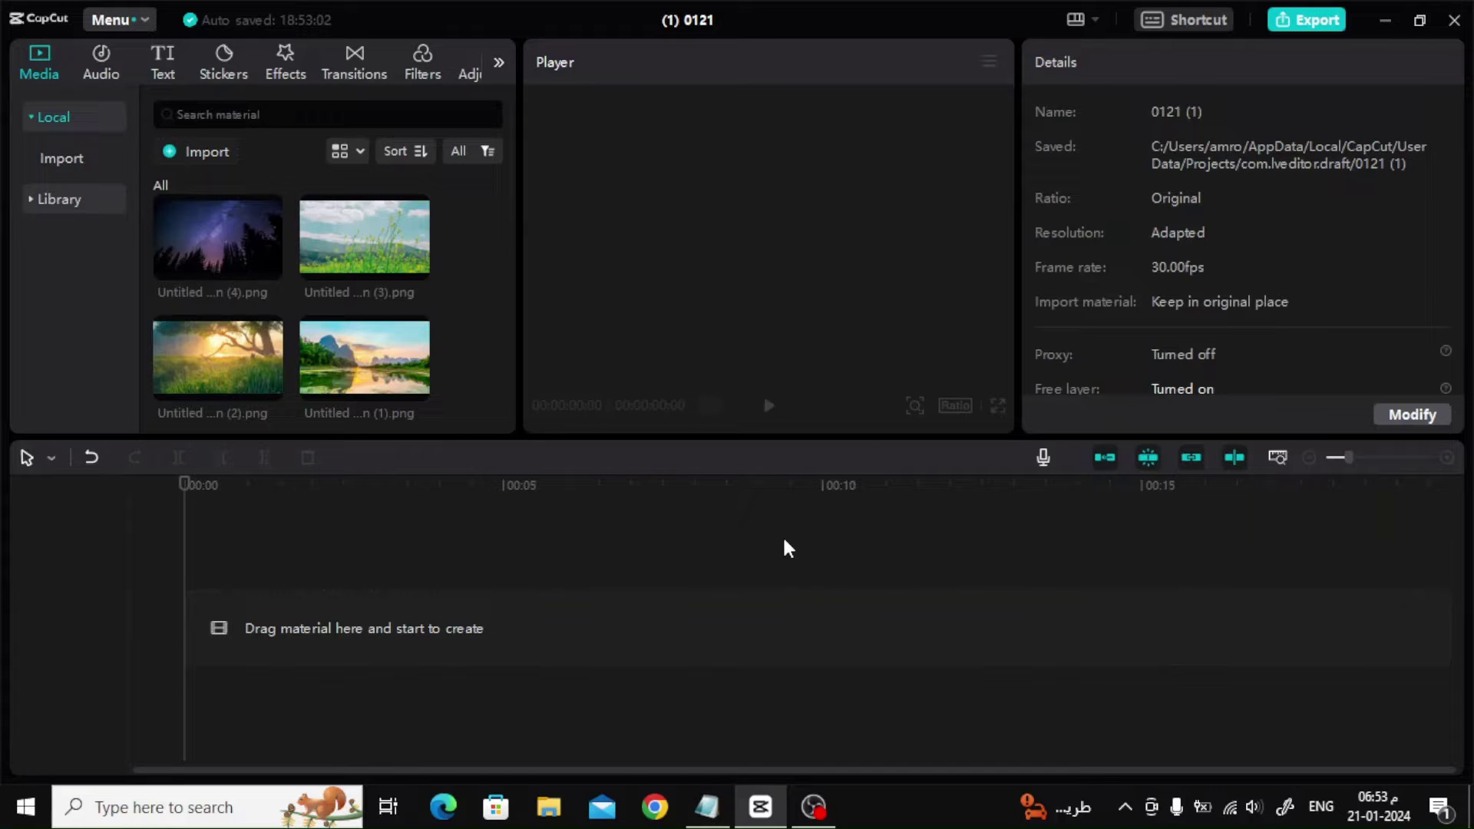
Add the river sunset image to the timeline with position keyframes at 00:00 and 05:00.
drag(375, 349, 269, 597)
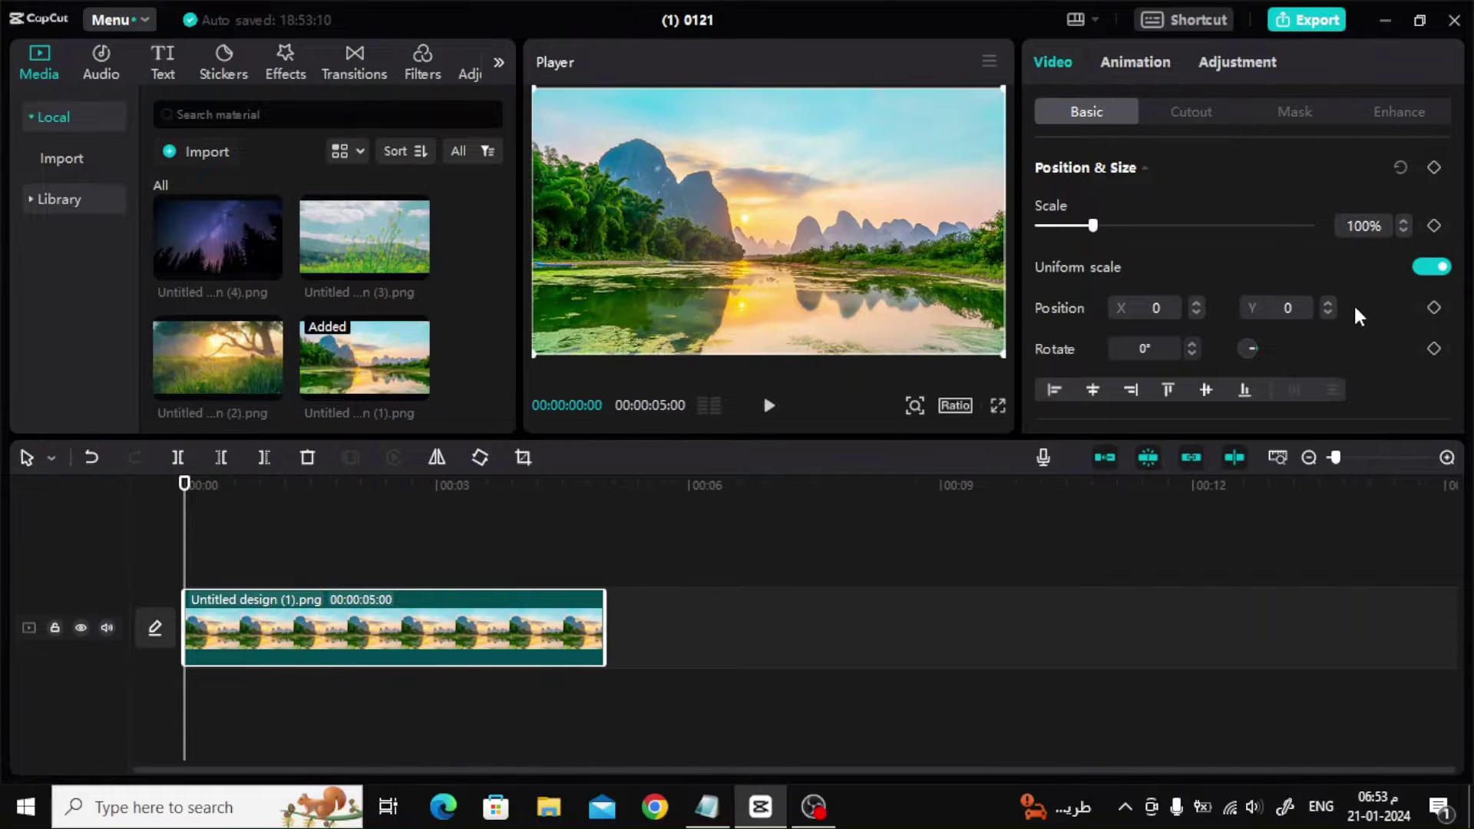
click(1431, 165)
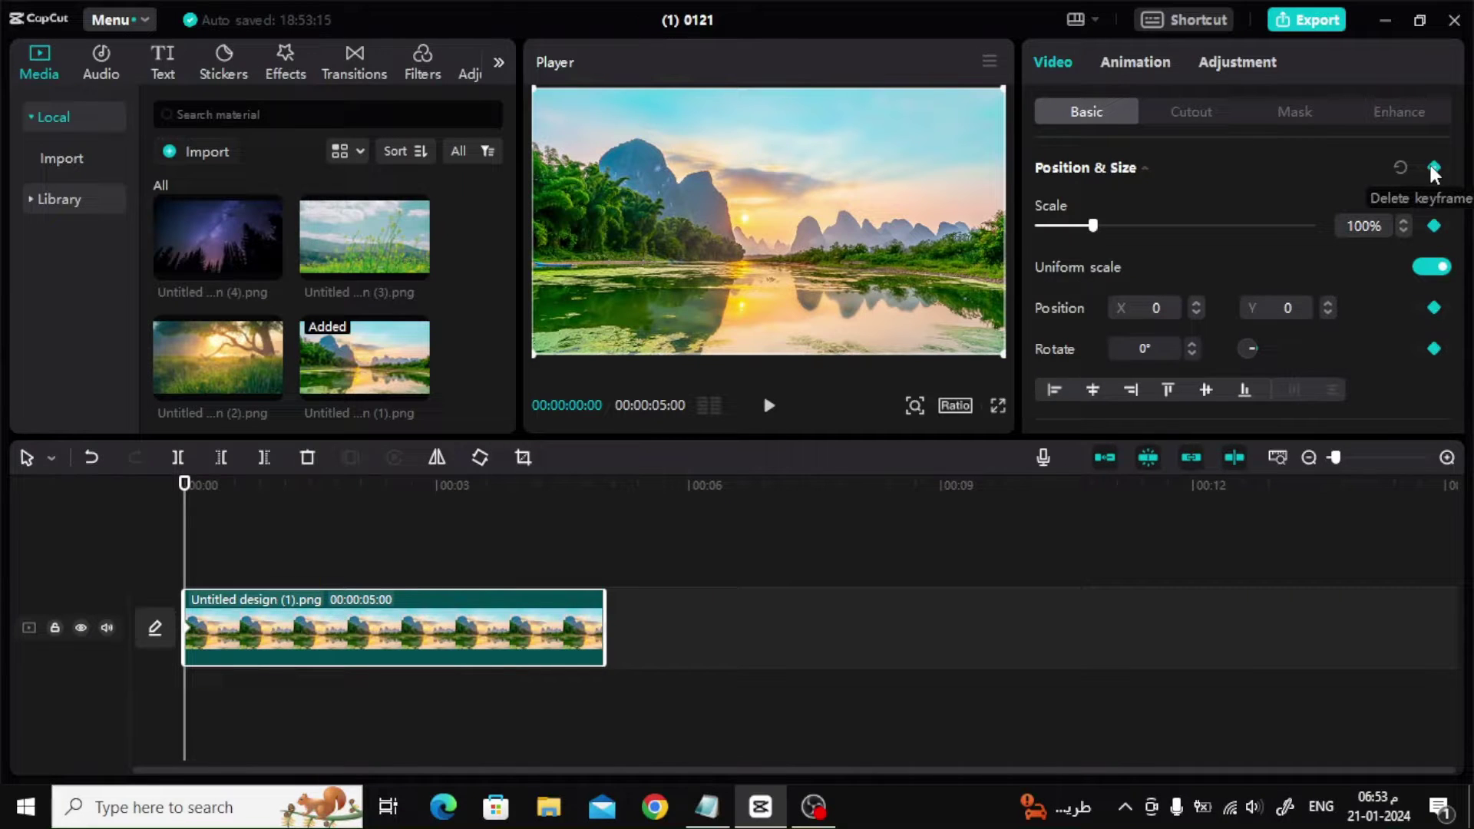
drag(484, 485, 599, 498)
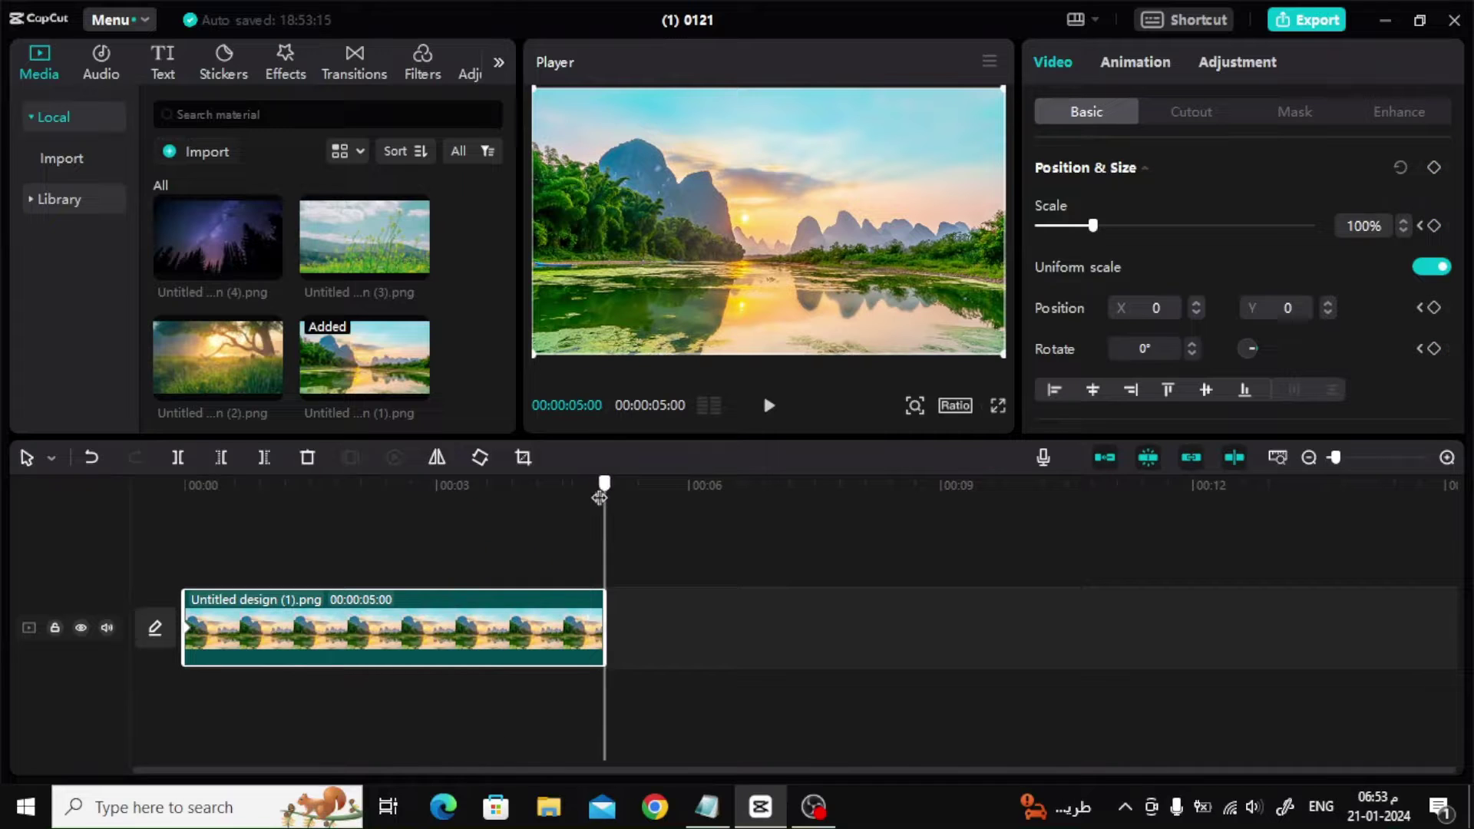
click(1434, 168)
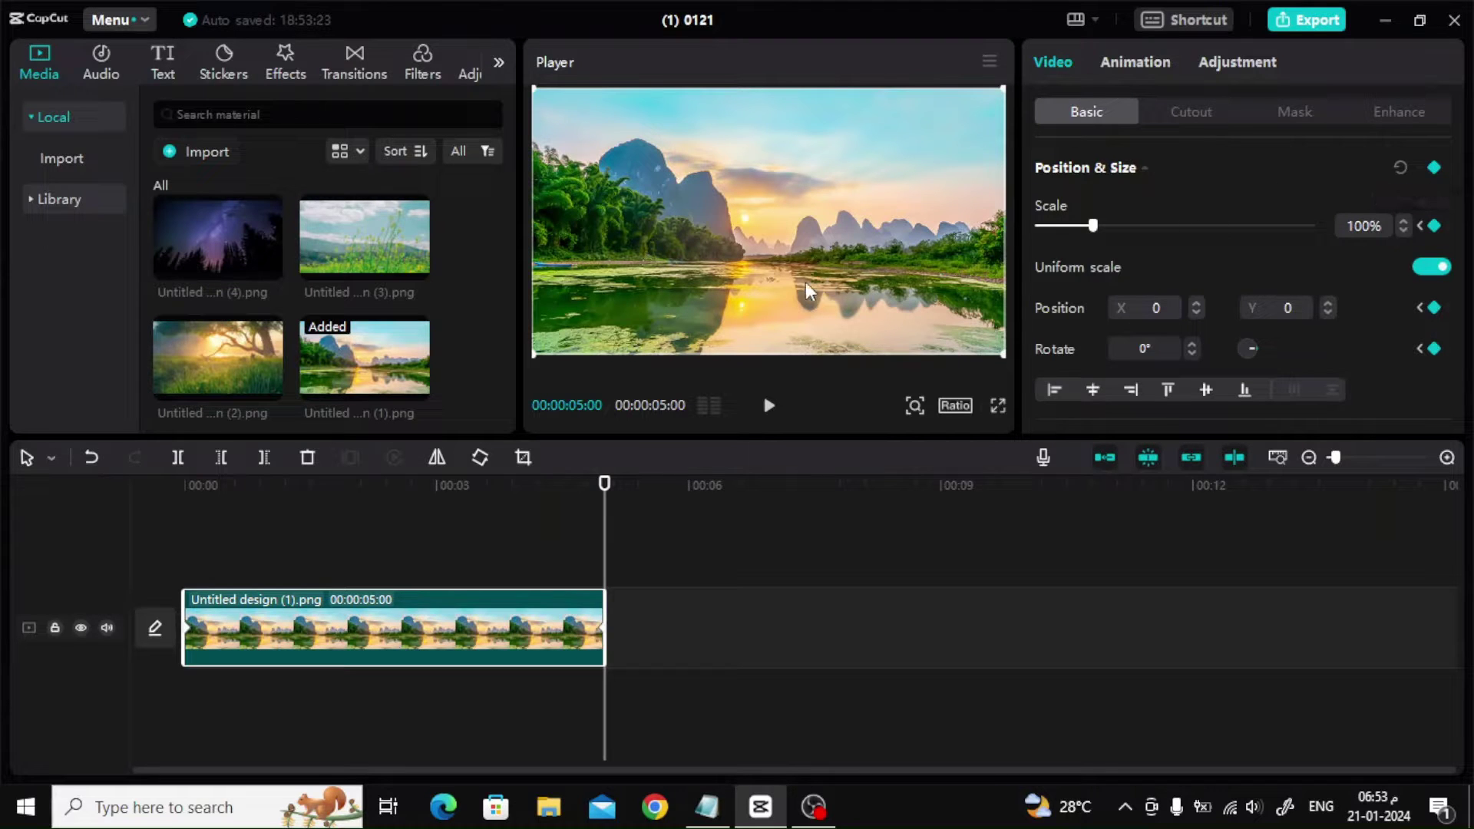
Move the river image fully above the frame at its end keyframe, Y 2226.
drag(805, 283, 808, 94)
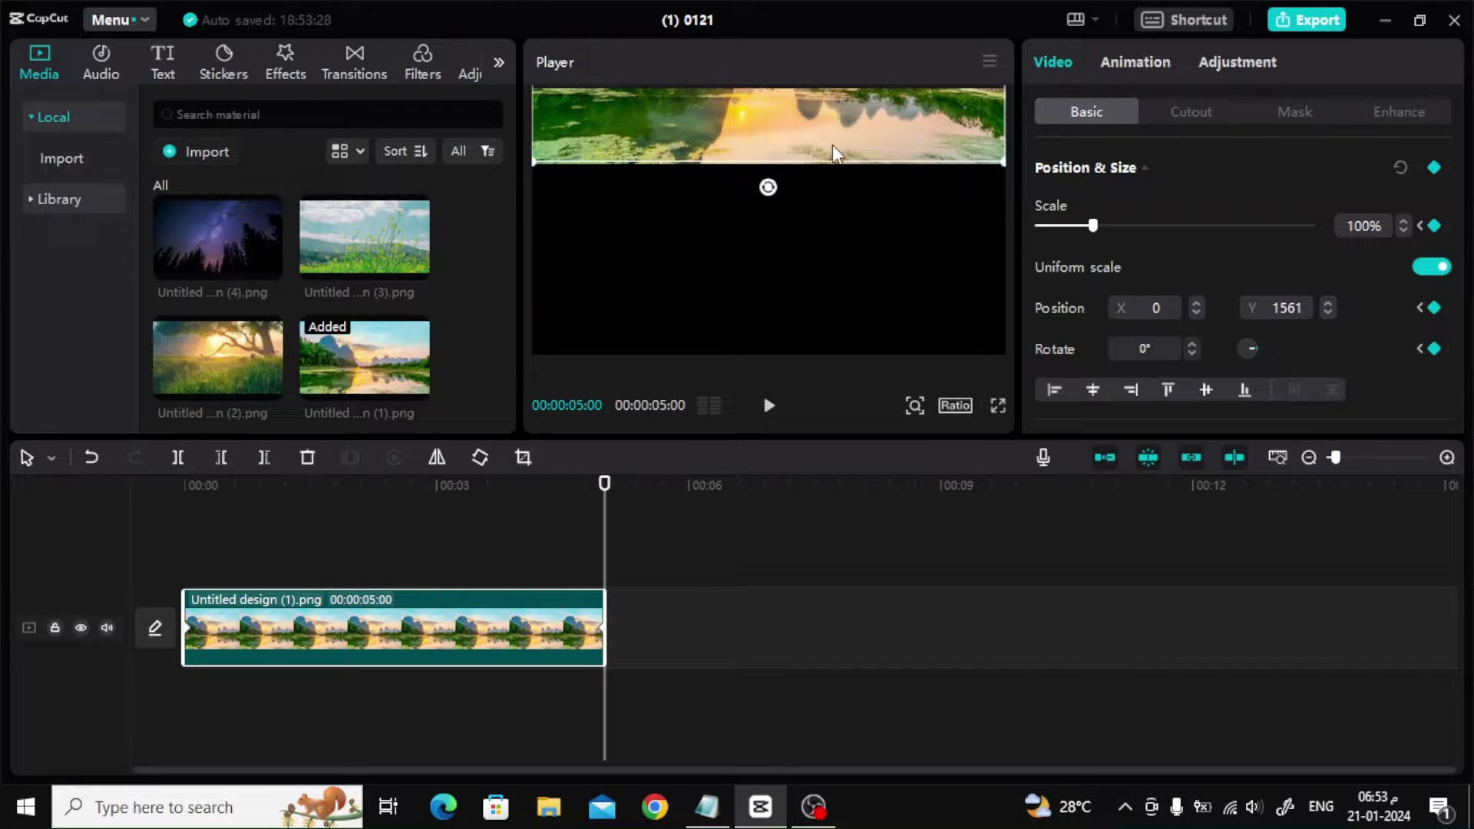
drag(832, 144, 831, 76)
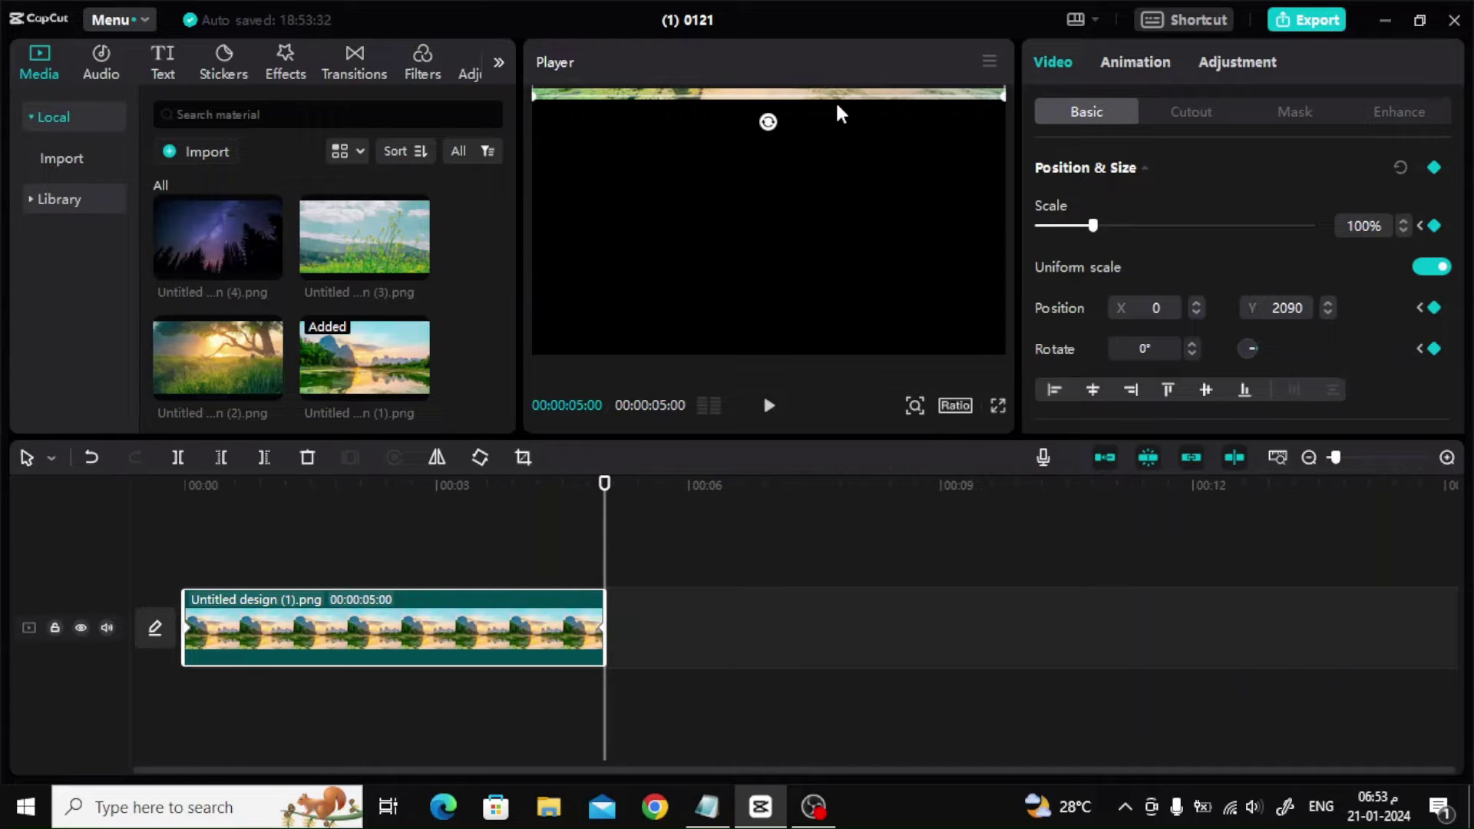
drag(837, 106, 836, 89)
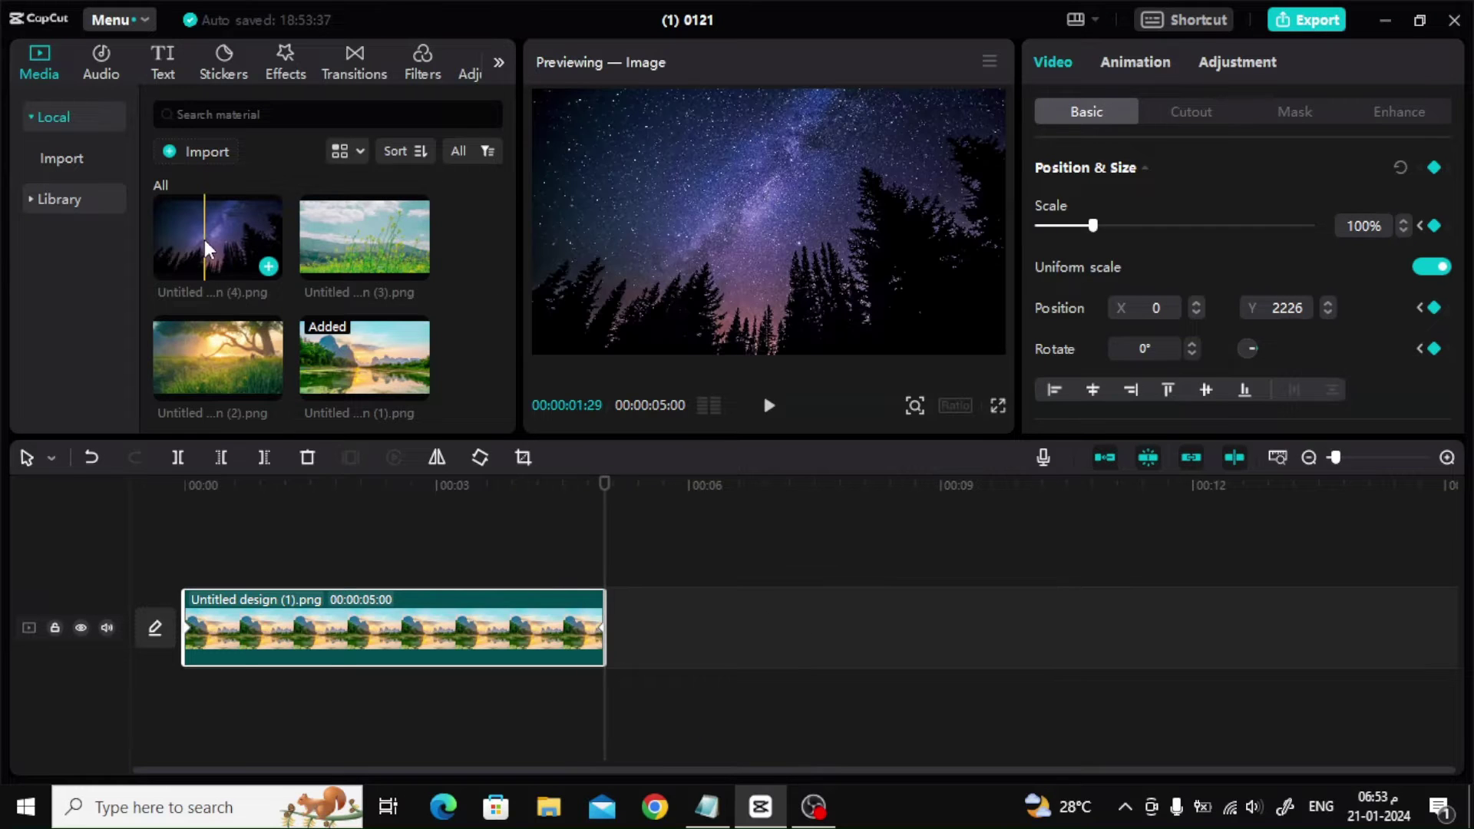
Add the night-sky image on a second track, overlapping the river clip and stretched to 10 seconds.
drag(209, 233, 396, 624)
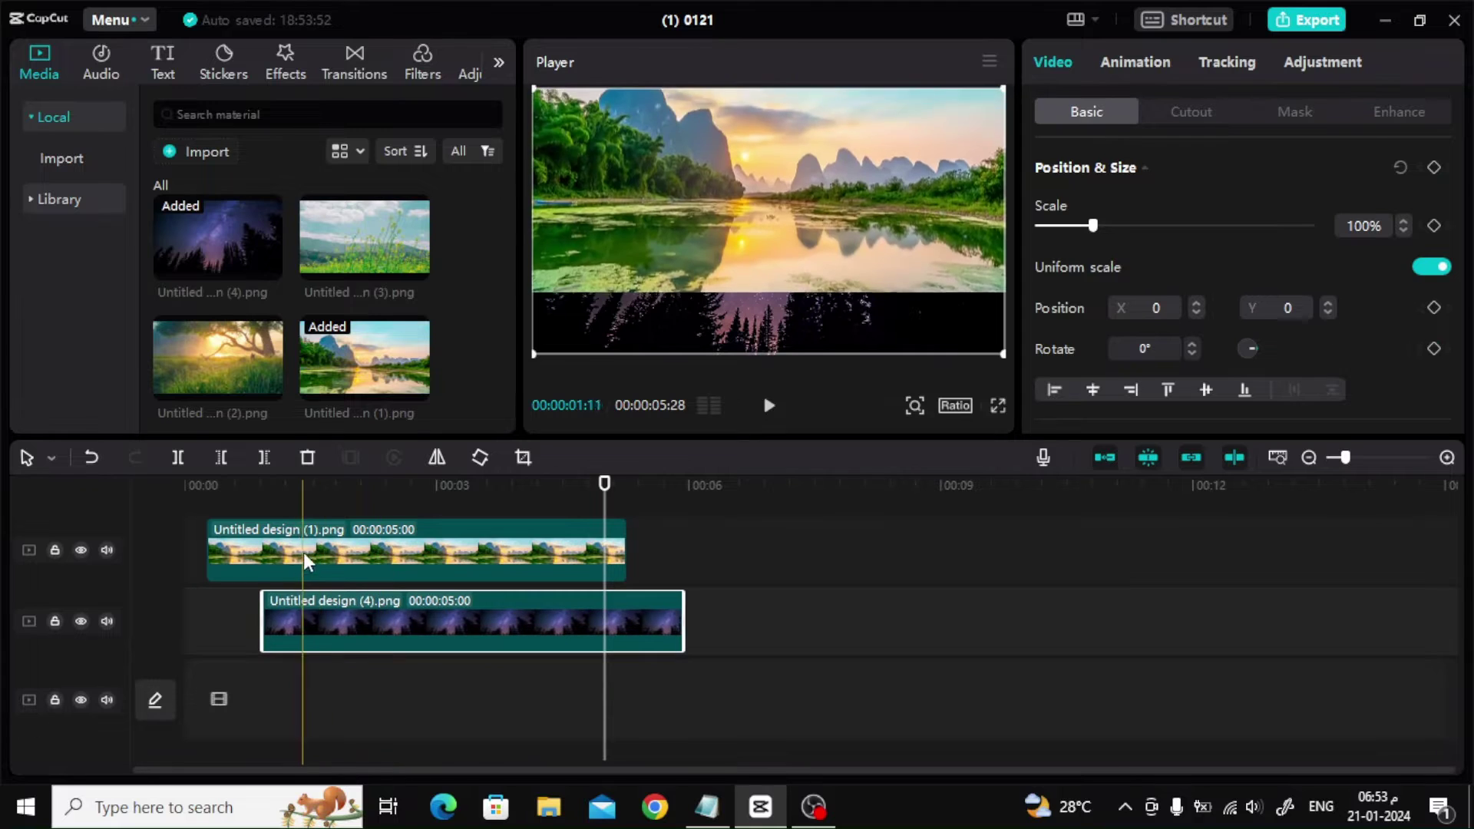
drag(303, 551, 295, 550)
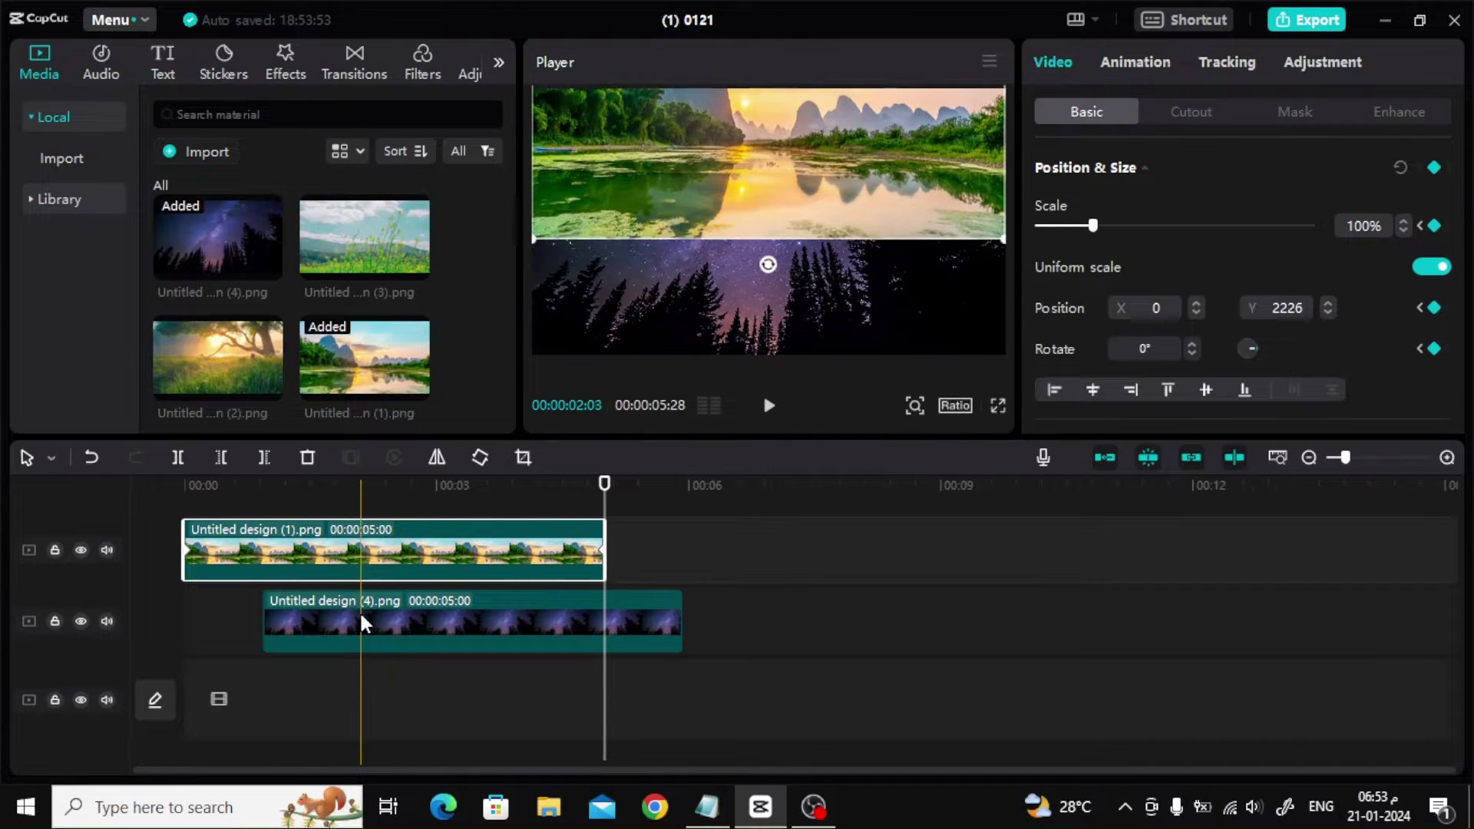
drag(359, 611, 315, 613)
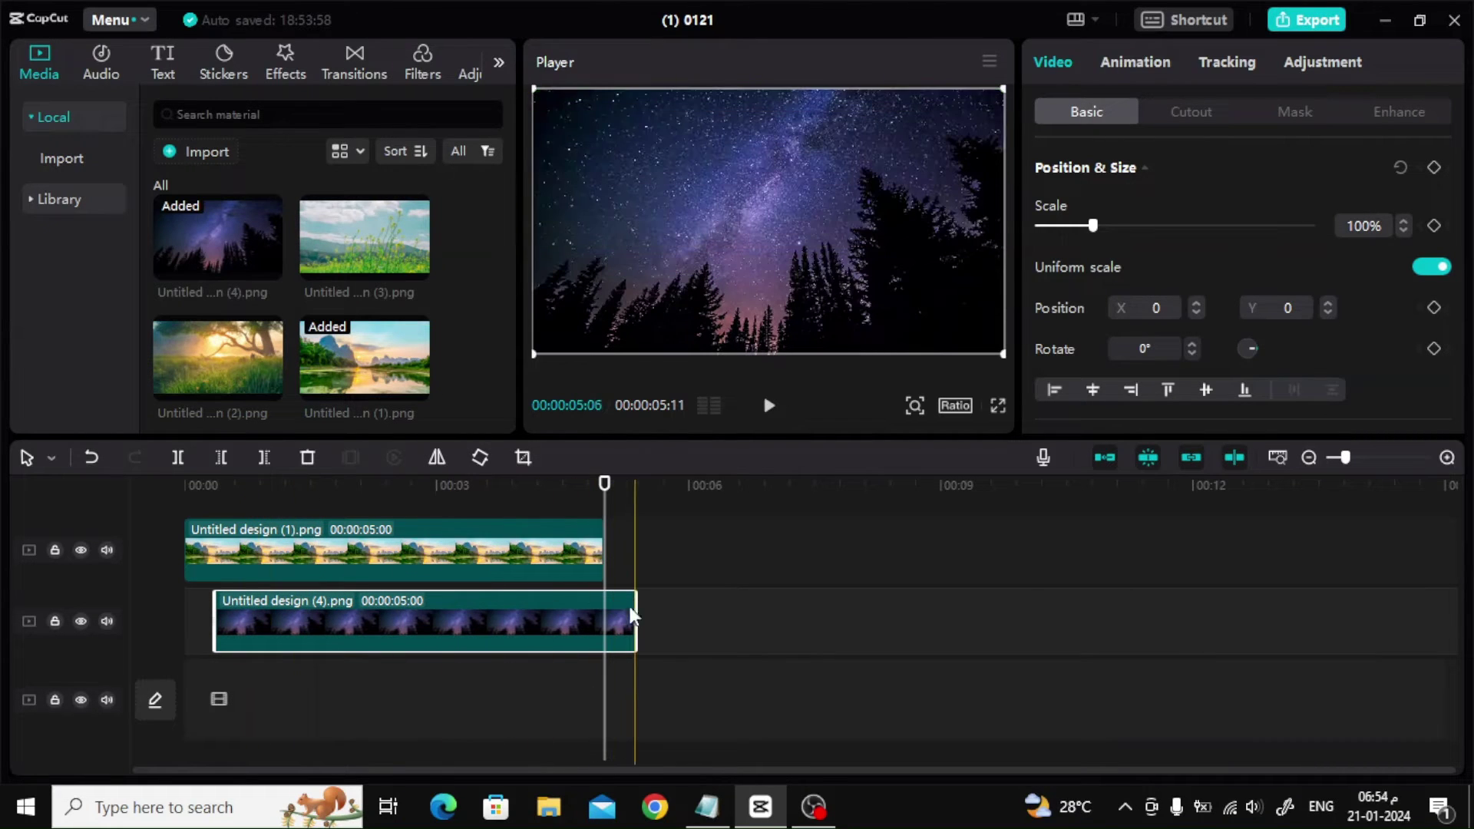
drag(637, 609, 1052, 611)
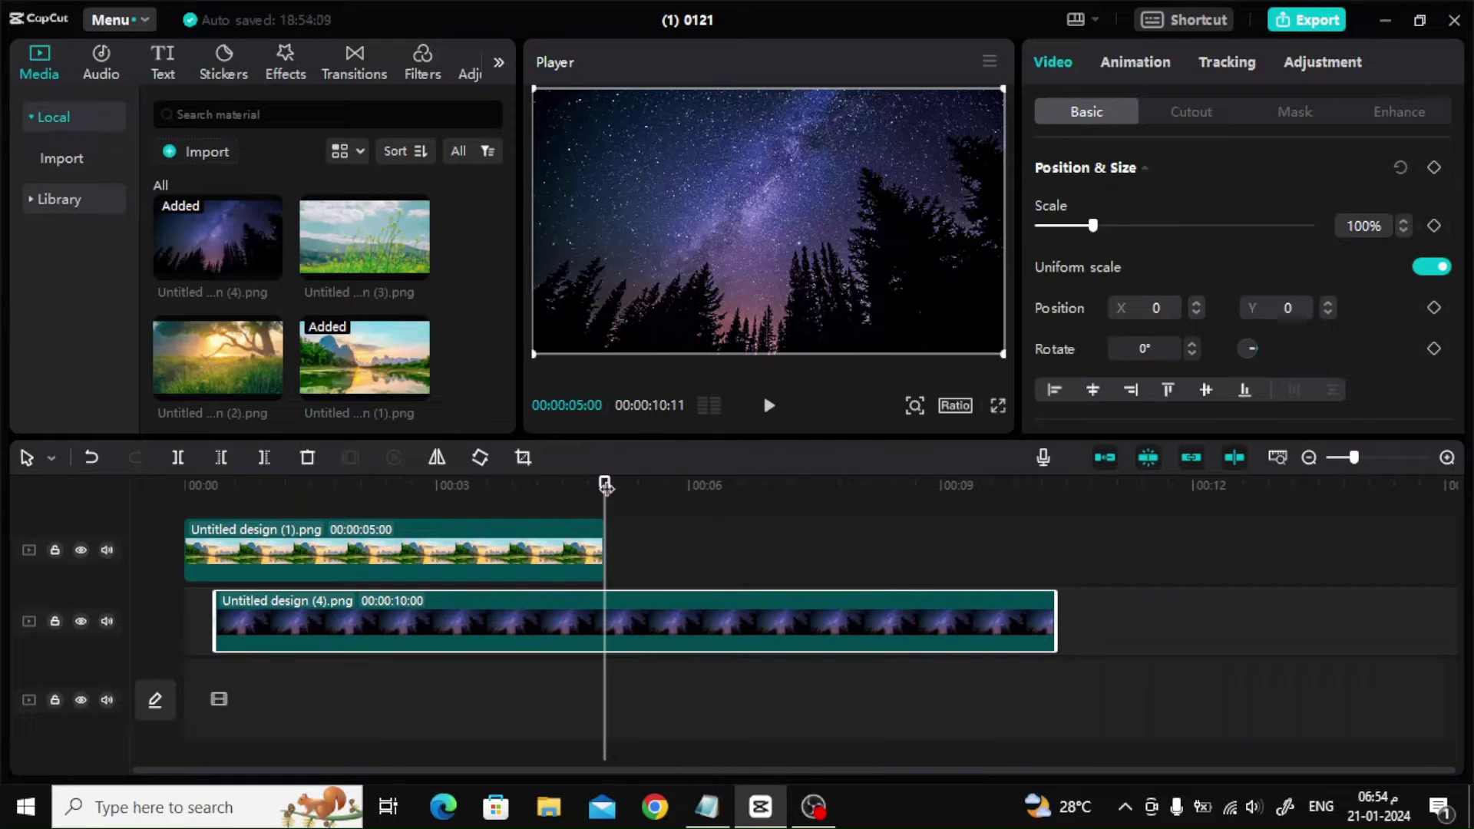
drag(605, 484, 220, 497)
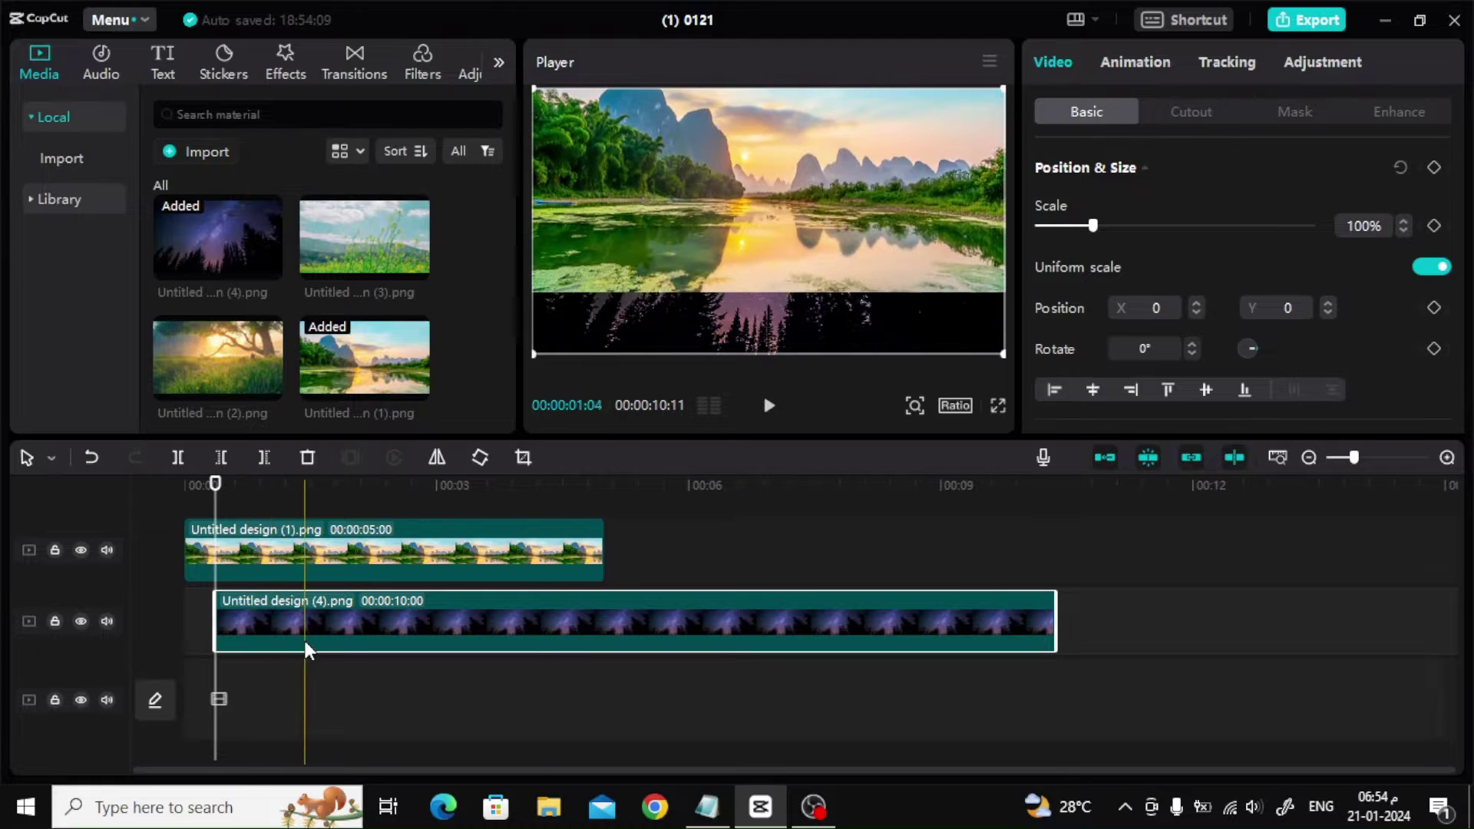
Keyframe the night-sky clip's start, then set Y position 0 at about 00:00:05:00.
click(1434, 168)
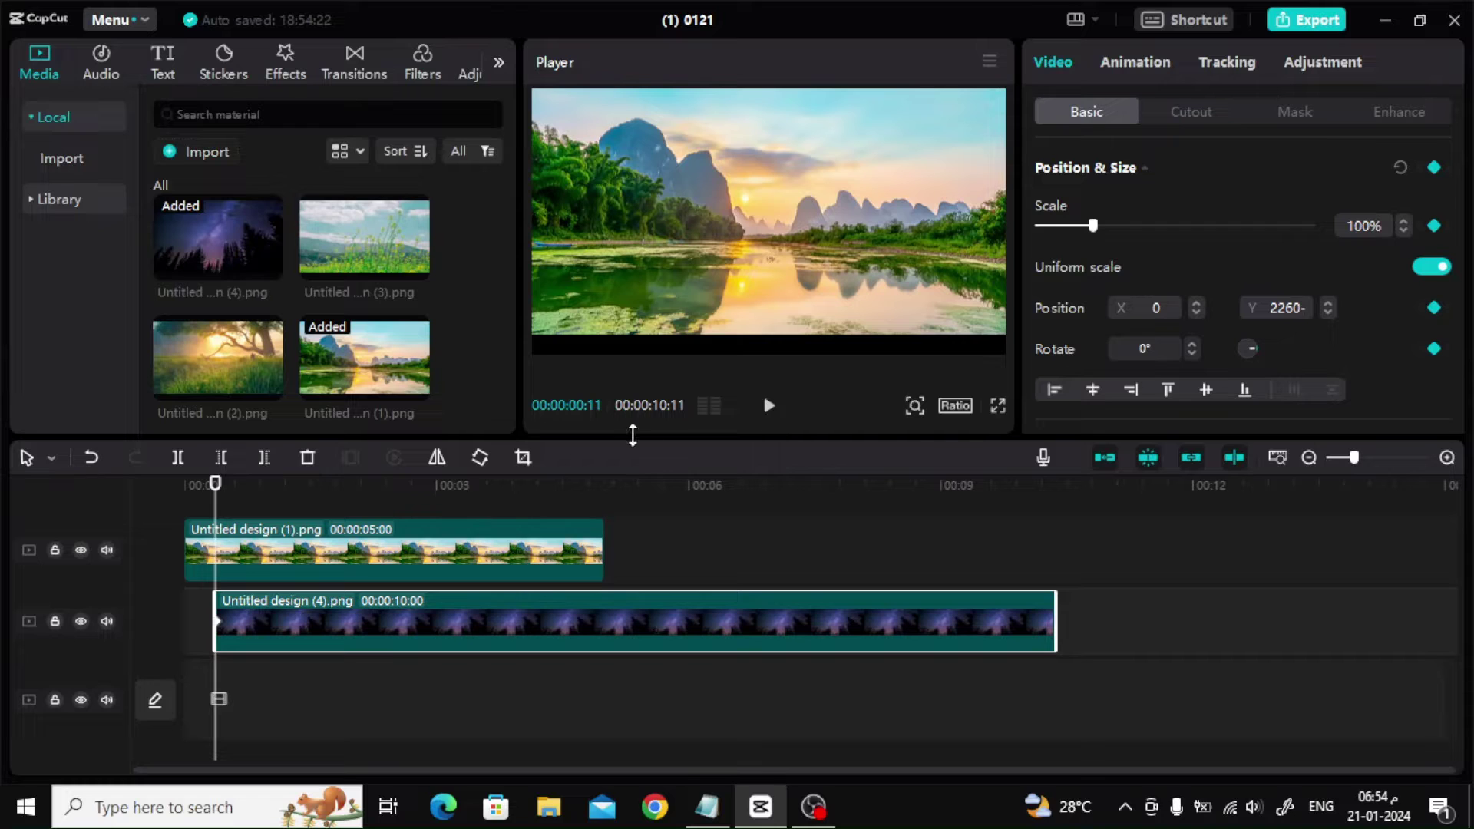
click(769, 407)
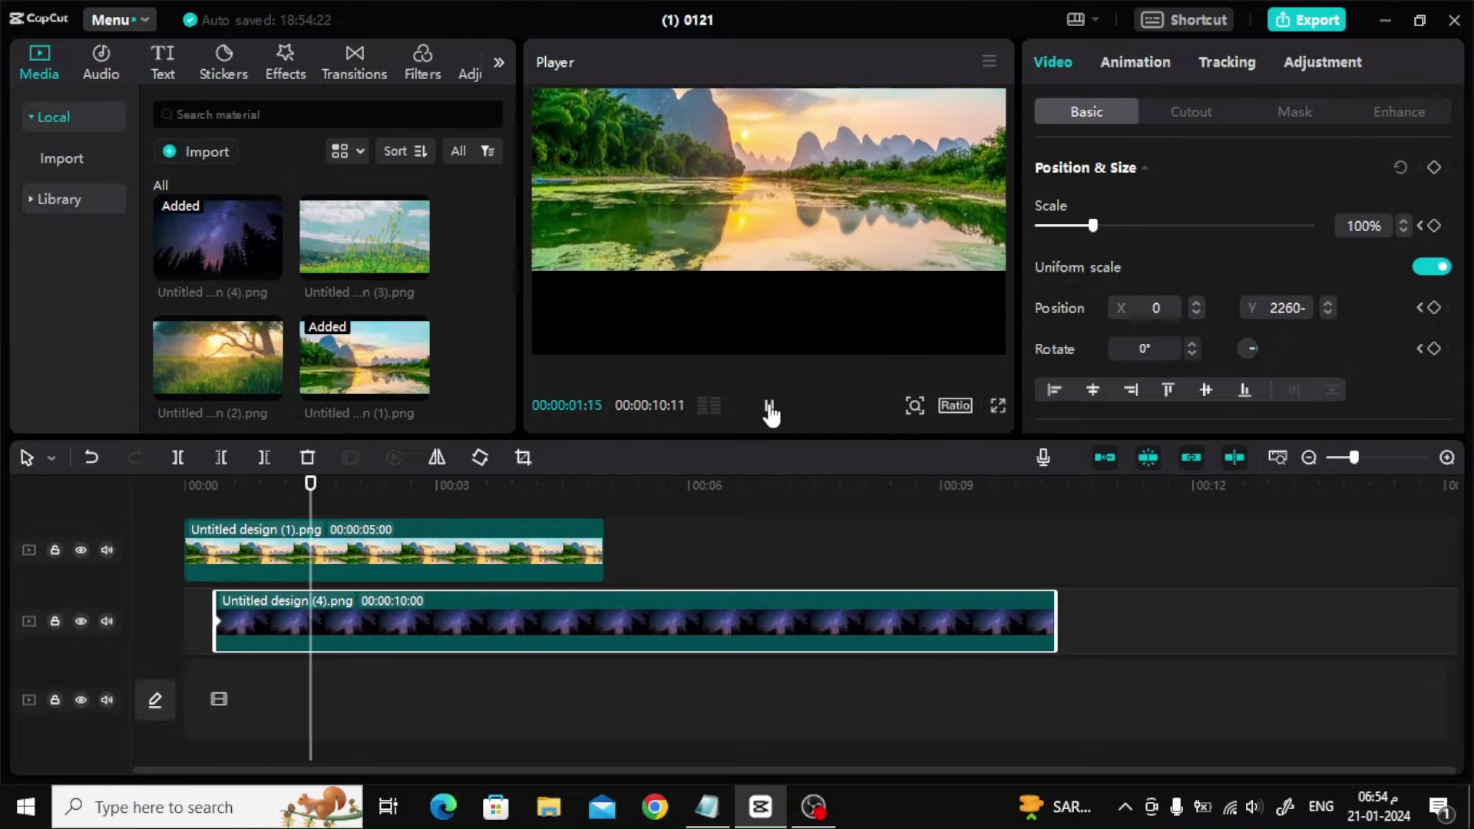
click(770, 407)
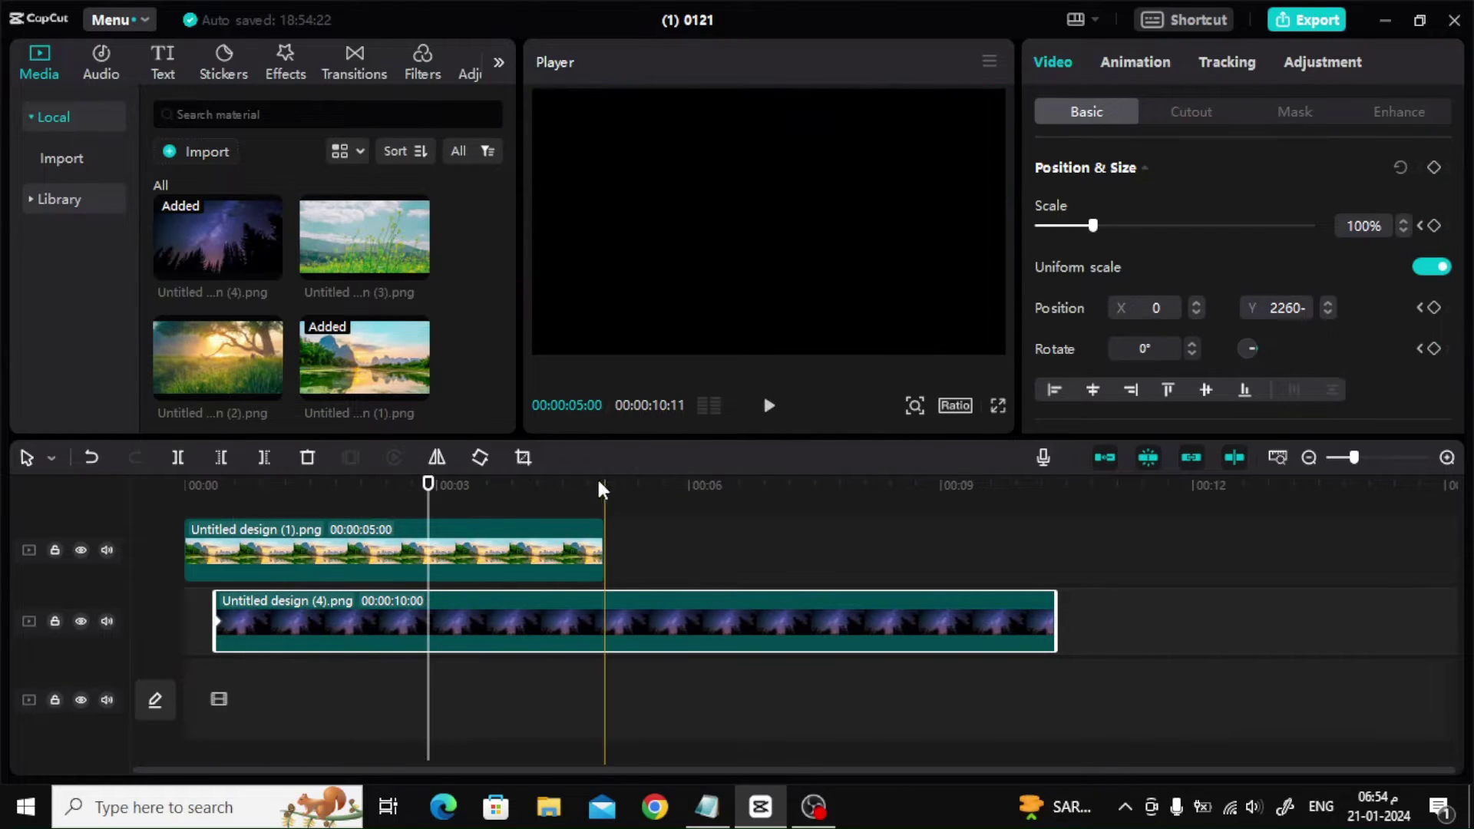
drag(618, 484, 613, 485)
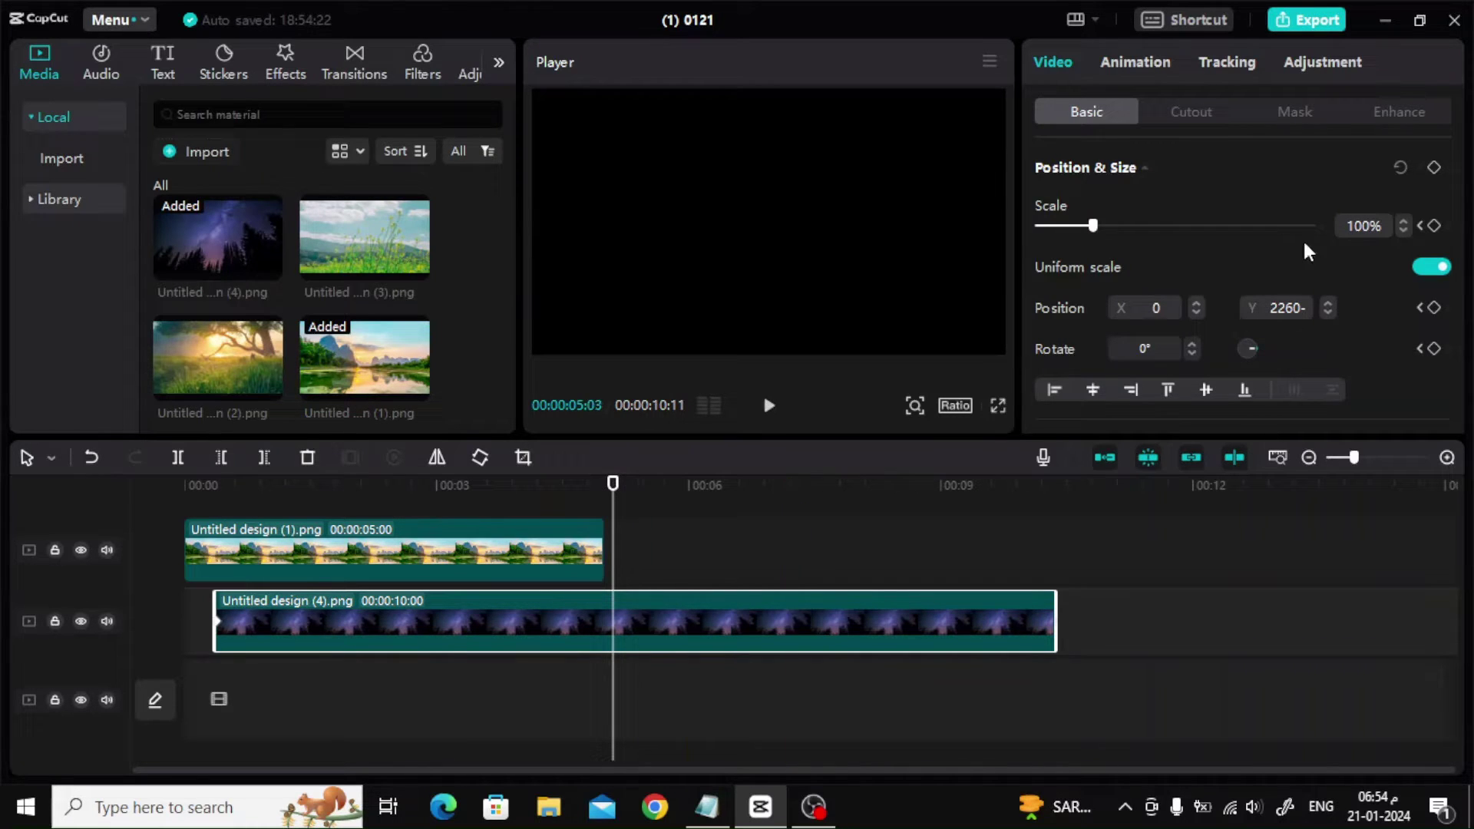
click(1434, 168)
click(1287, 309)
key(BackSpace)
key(Return)
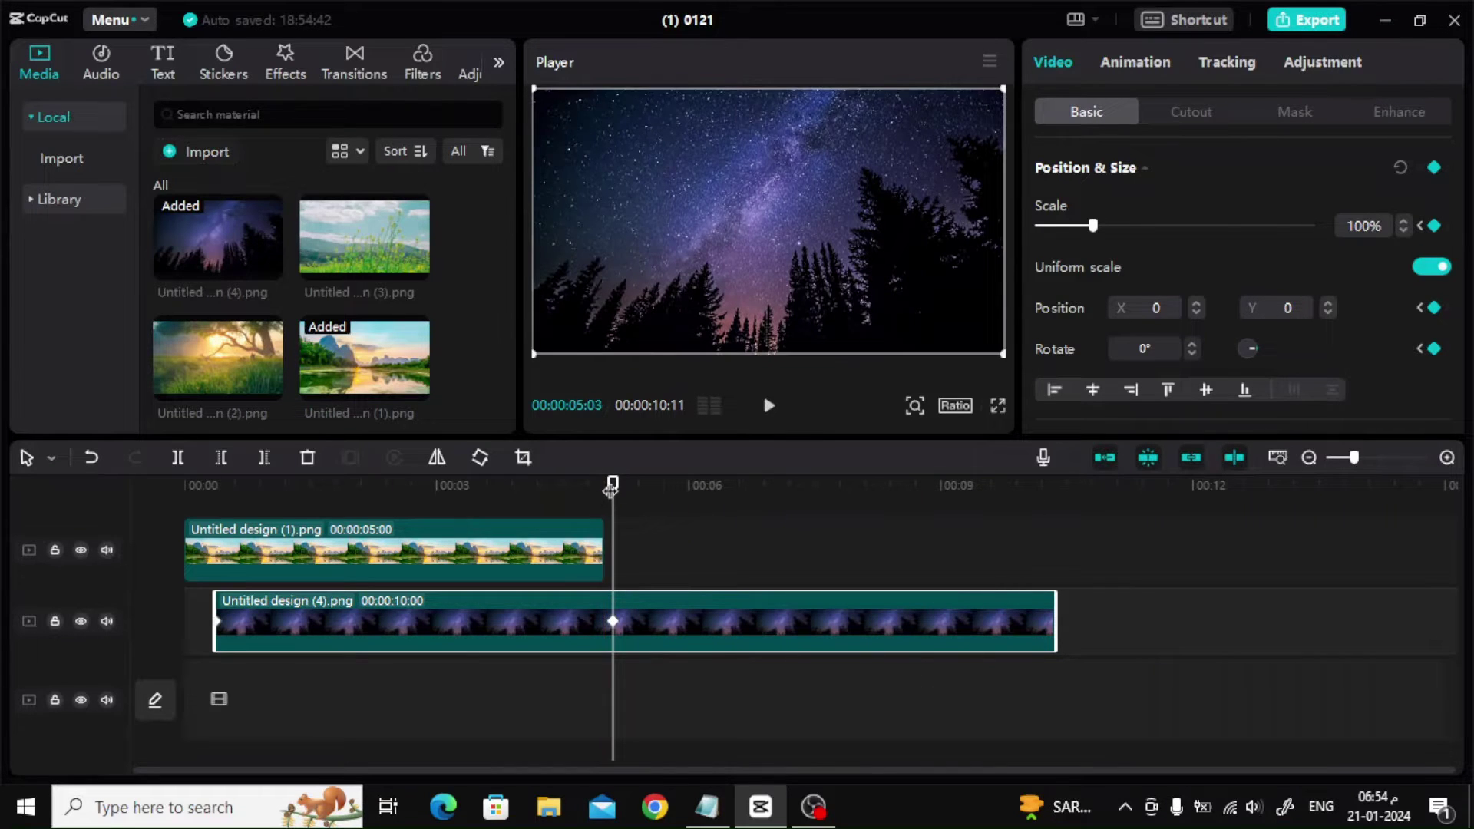
Add an end keyframe on the night-sky clip with Y position 2200.
drag(612, 484, 1056, 523)
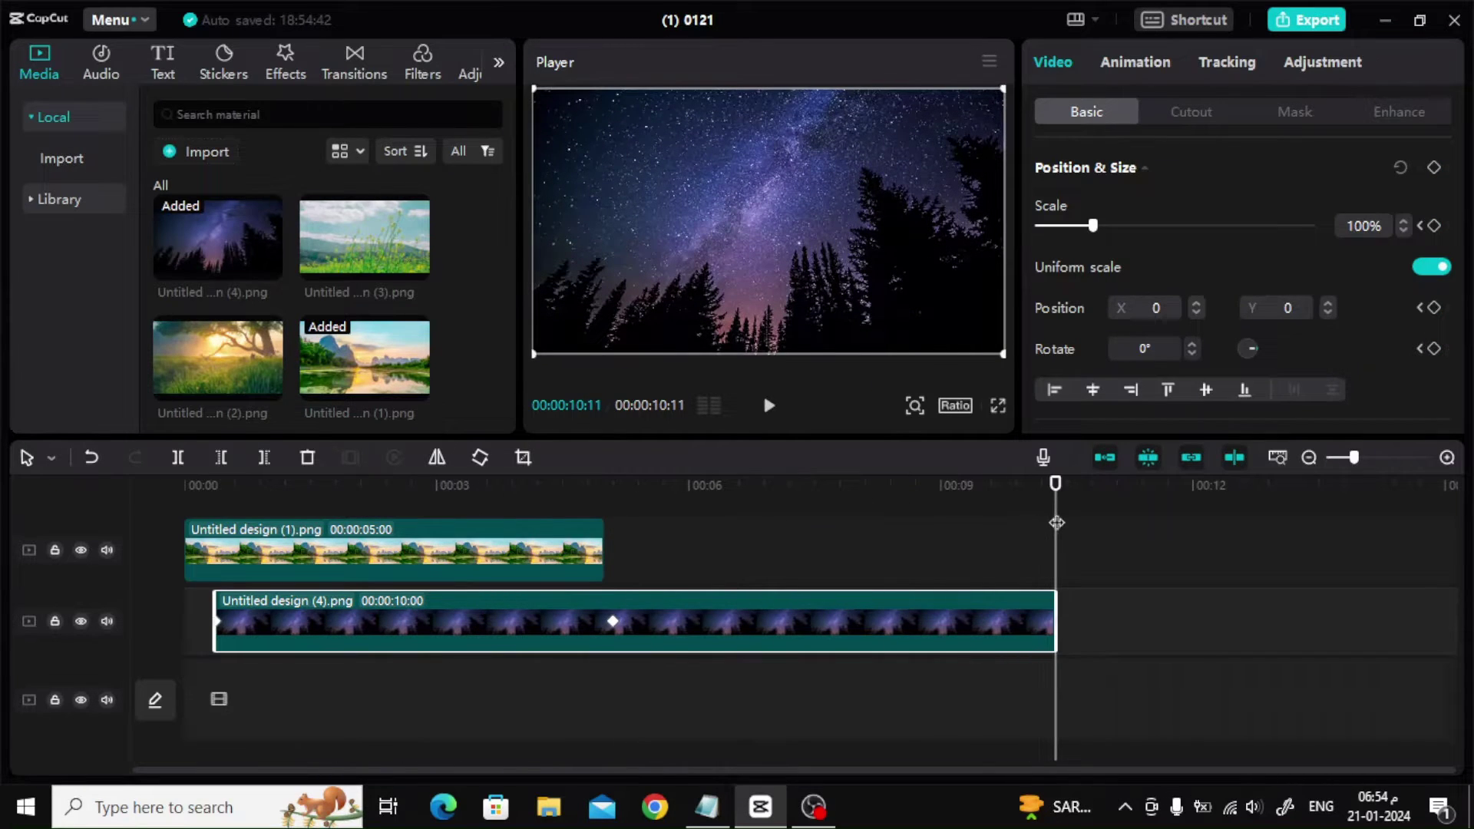
click(1434, 167)
double_click(1298, 311)
text(2200)
key(Return)
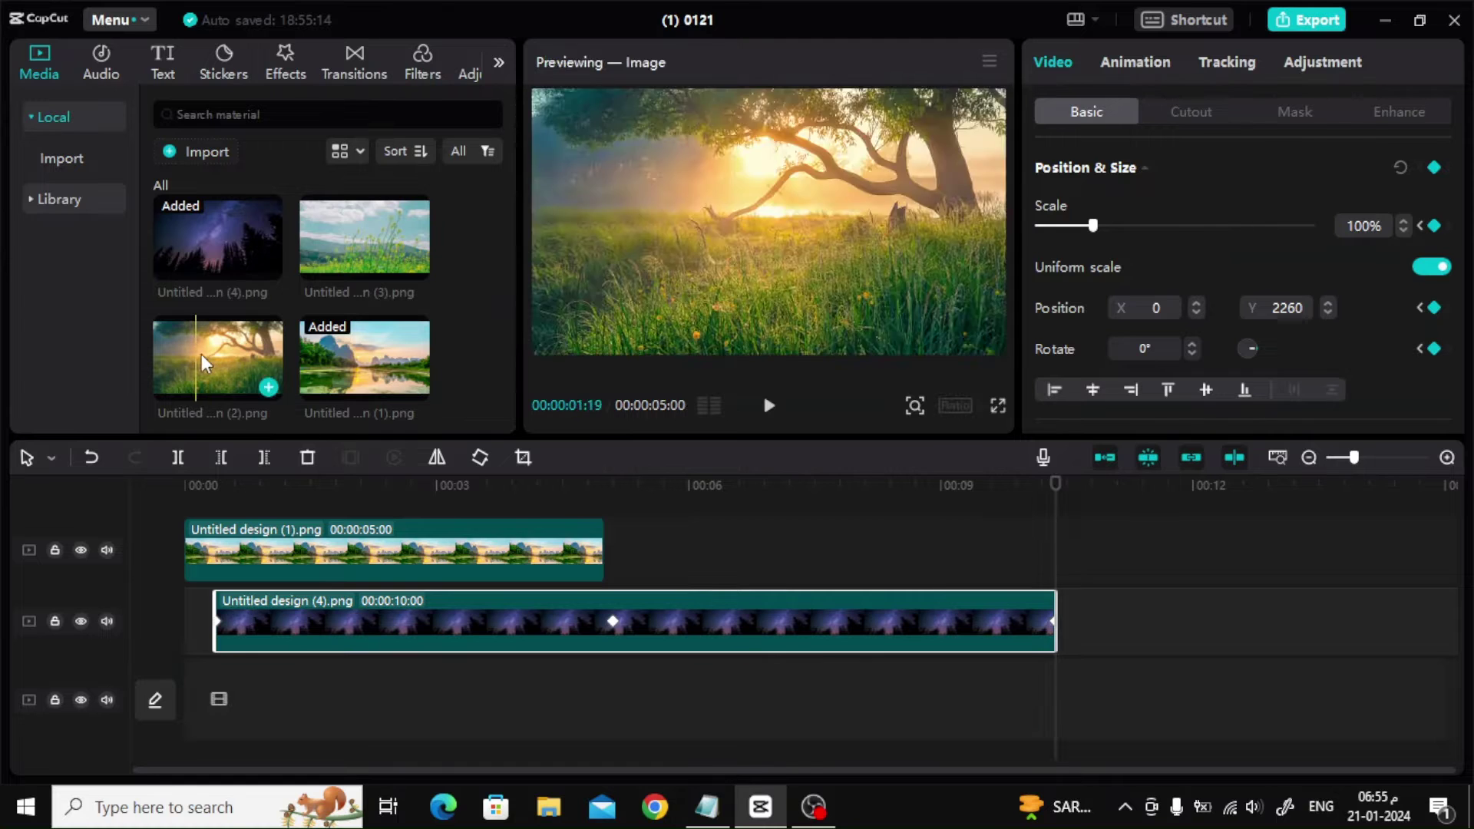
Add the golden tree image on a third track, roughly placed after the night-sky clip.
drag(201, 353, 1046, 668)
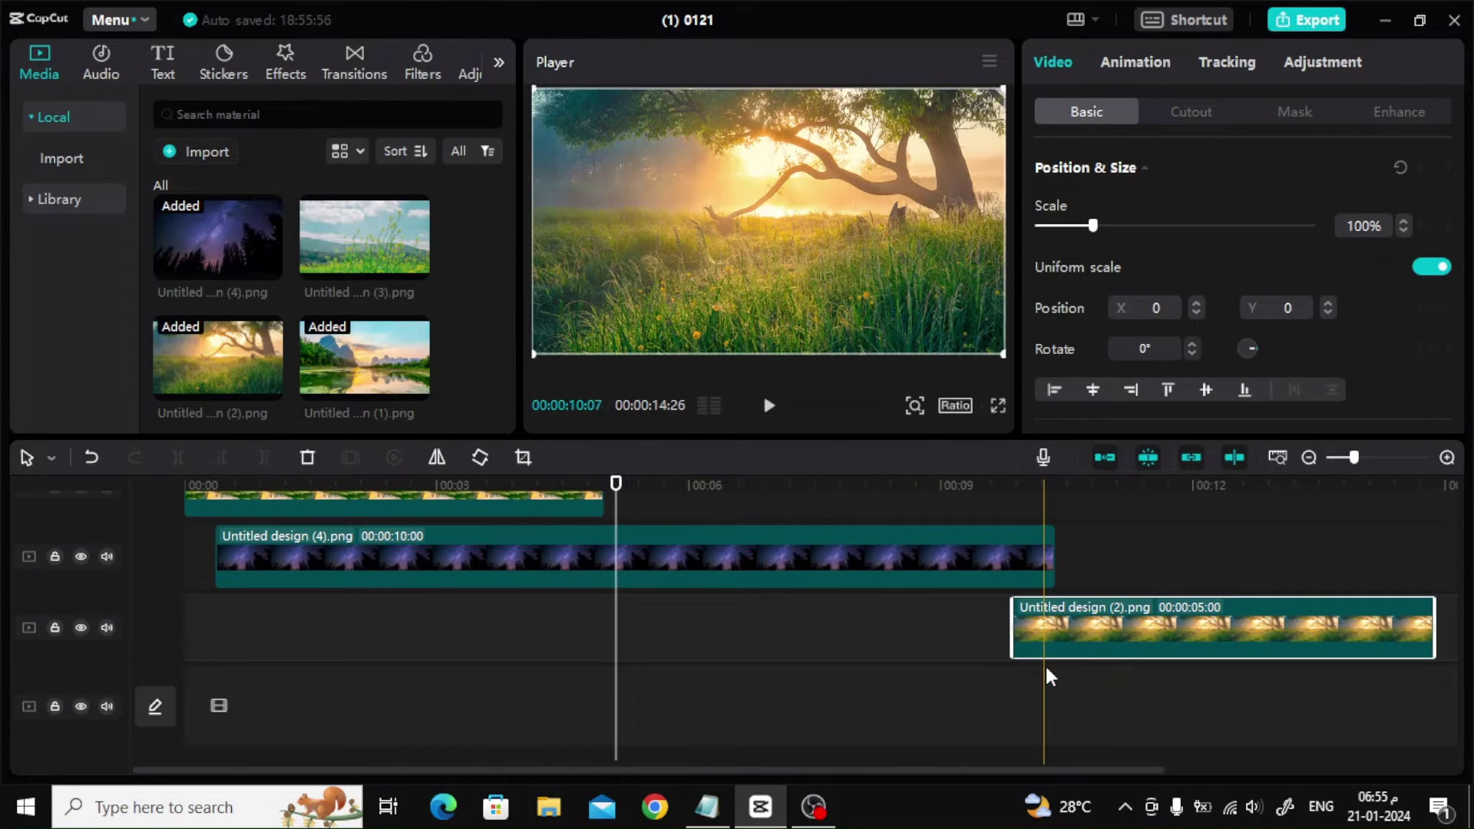
drag(1087, 619, 759, 611)
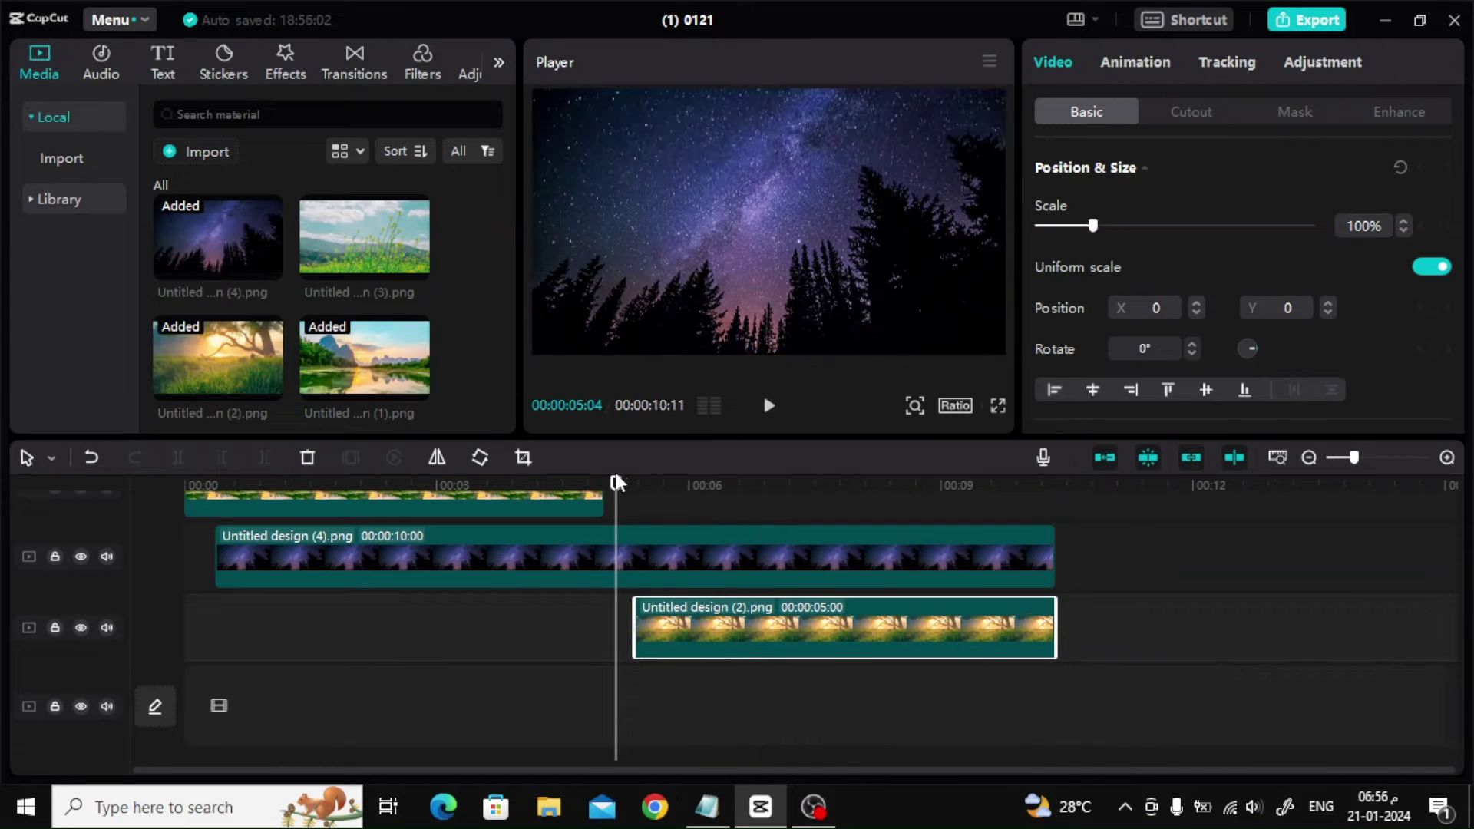
drag(616, 484, 639, 490)
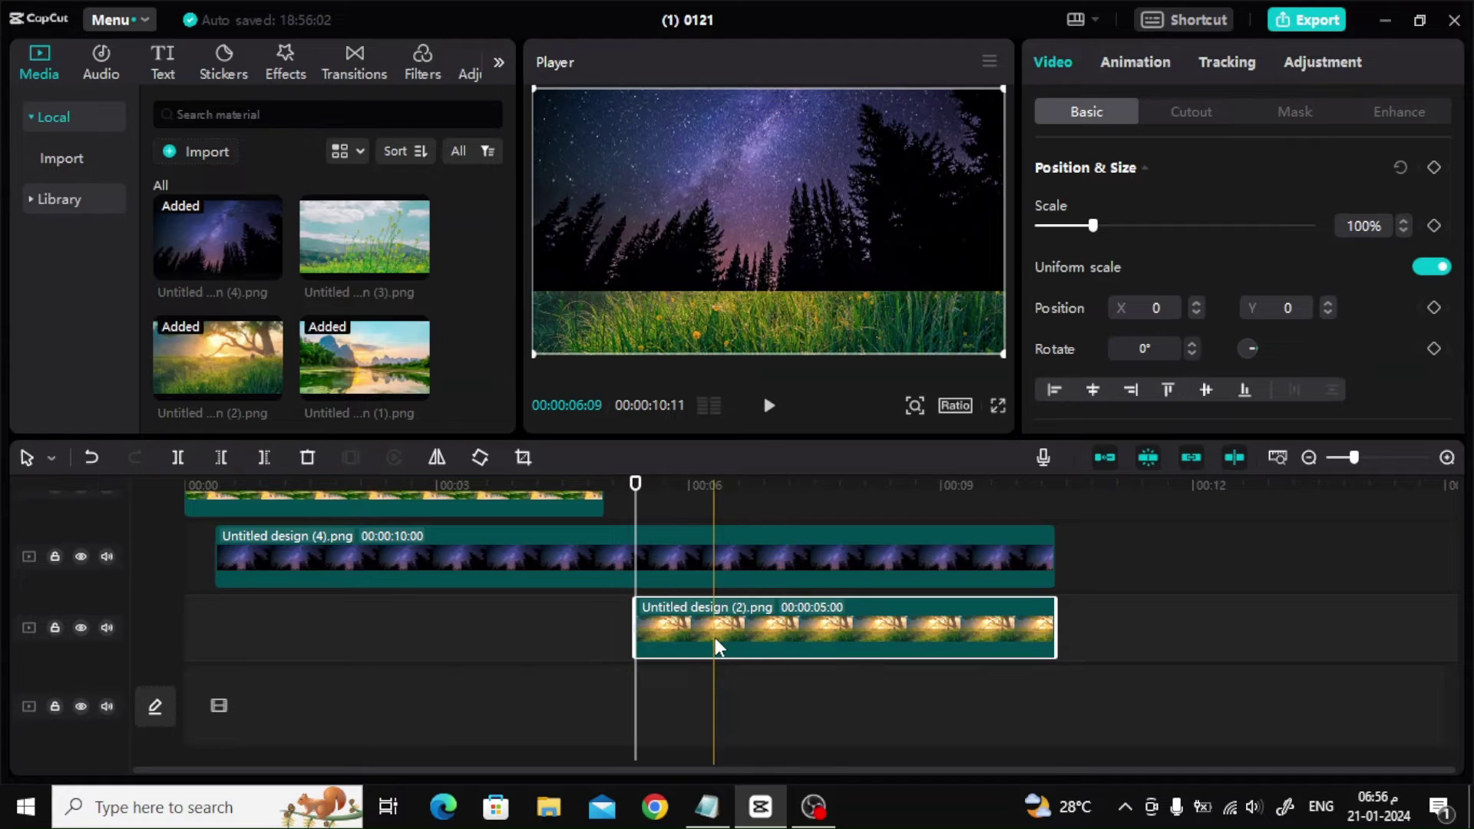
drag(716, 638, 725, 637)
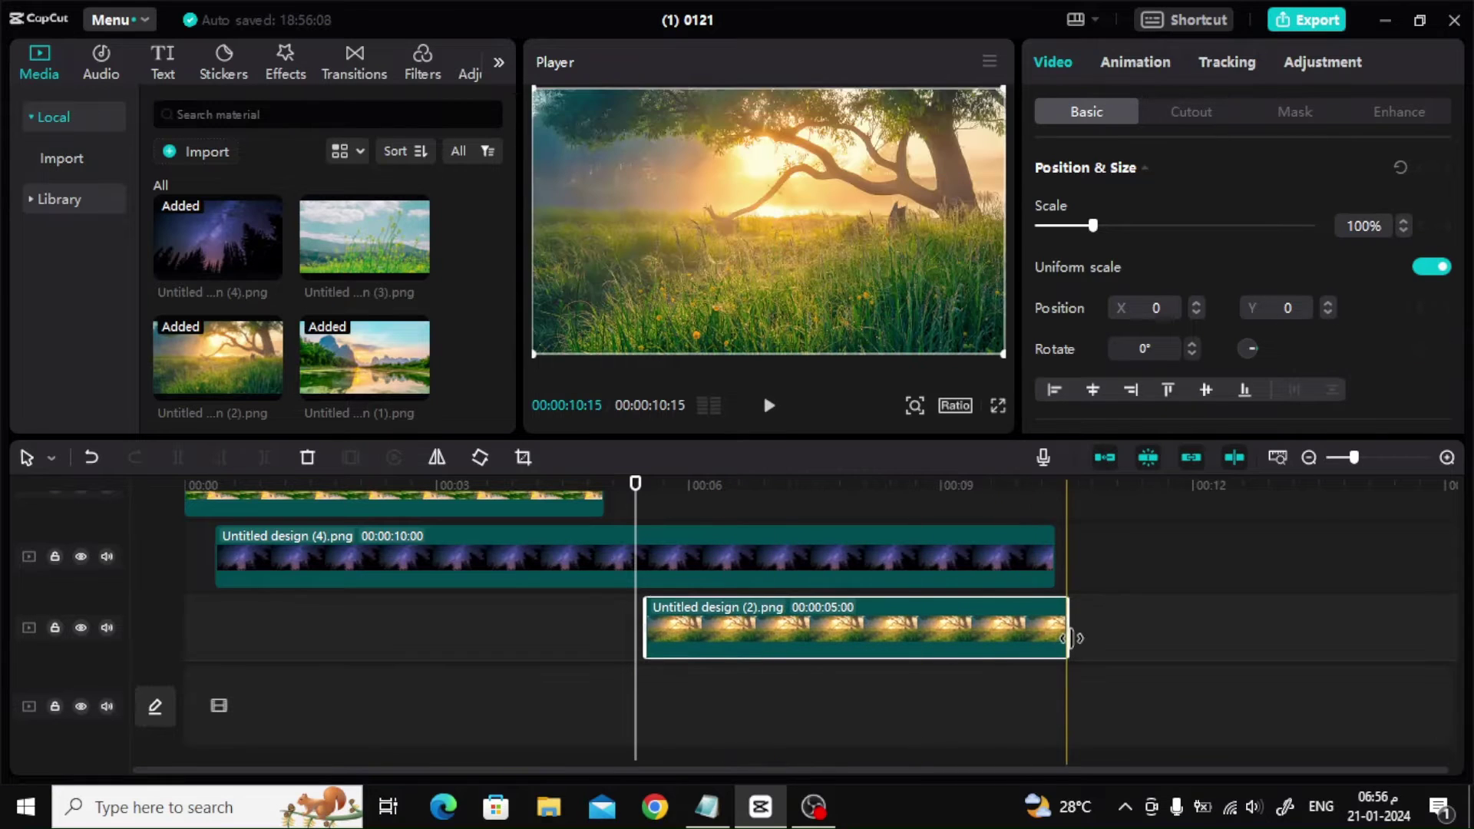
drag(1067, 626, 1199, 625)
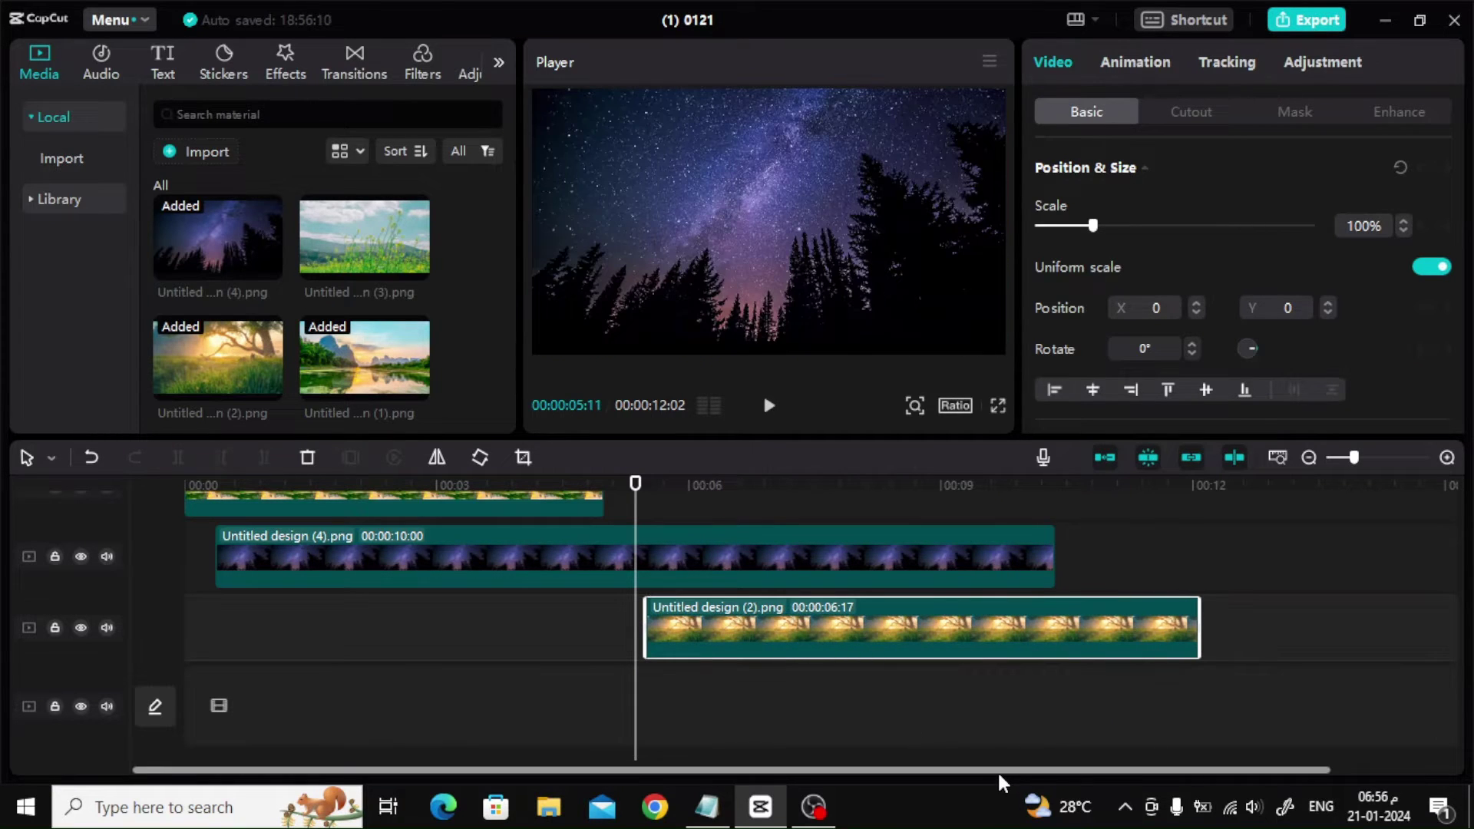
scroll(1003, 771, right, 1)
Snap the tree clip's start to 00:00:05:06 and stretch it to about ten seconds.
click(799, 547)
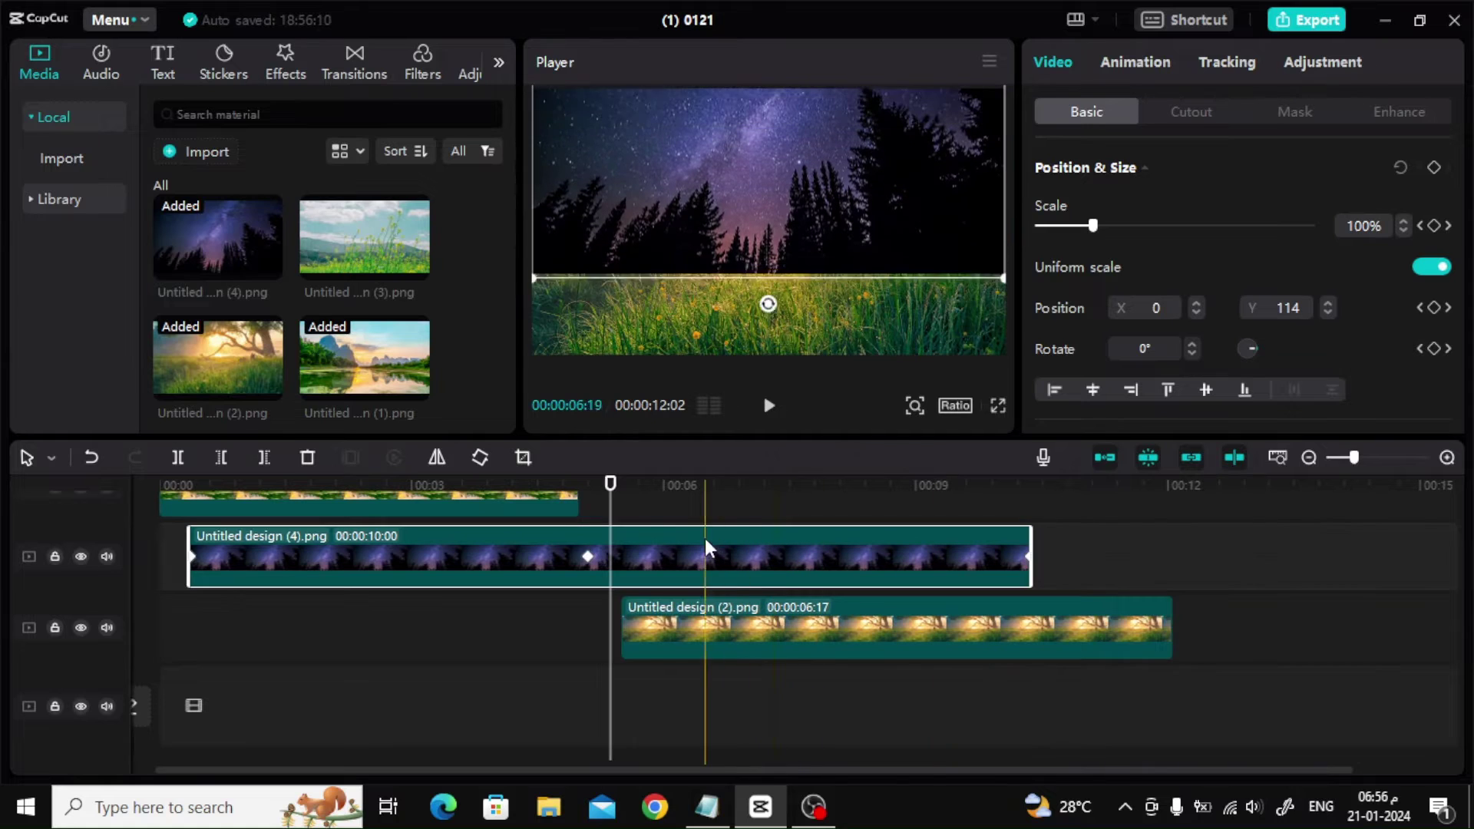
drag(612, 488, 598, 487)
drag(767, 637, 744, 639)
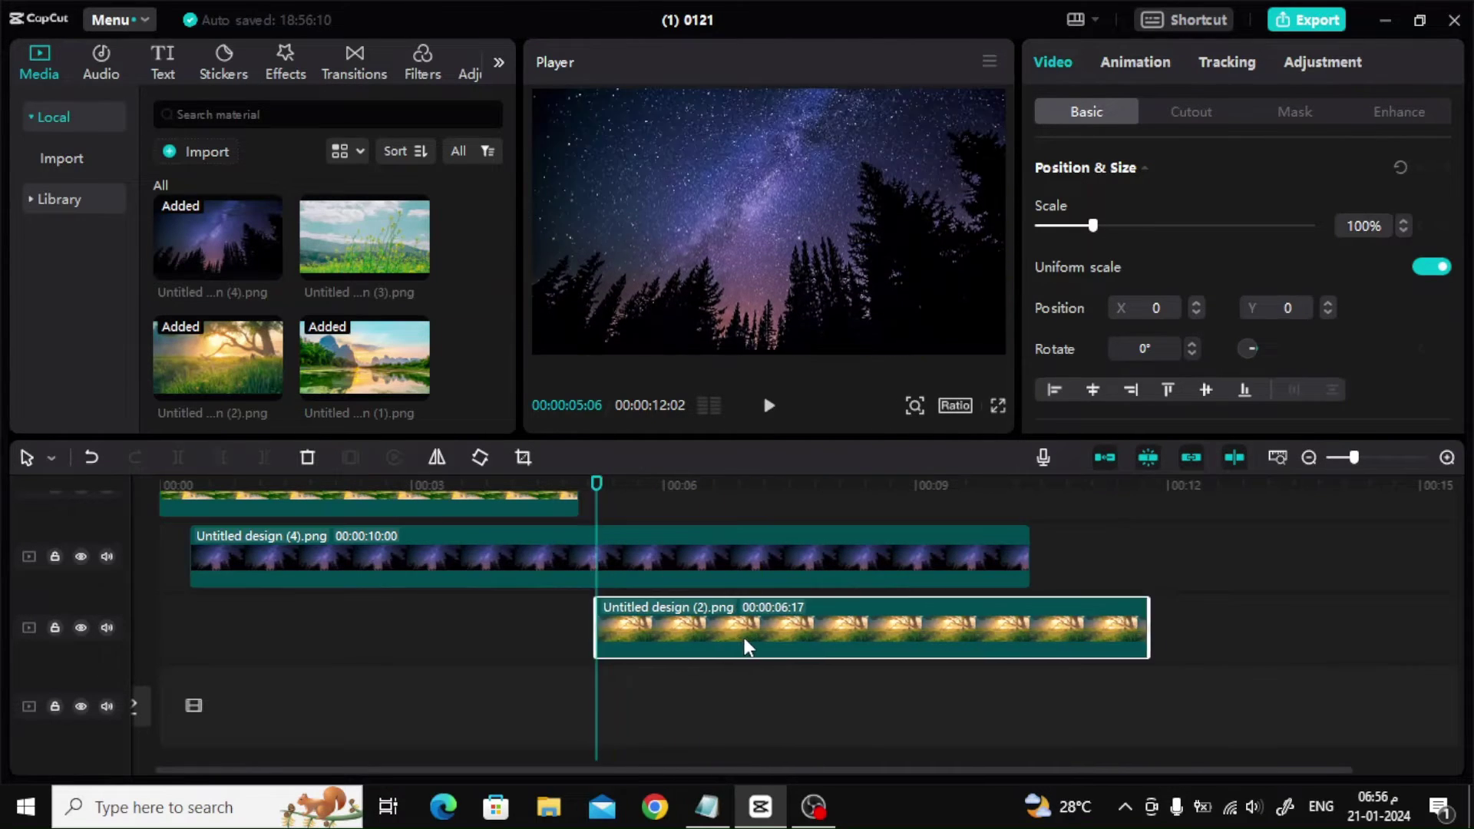
drag(917, 768, 1094, 772)
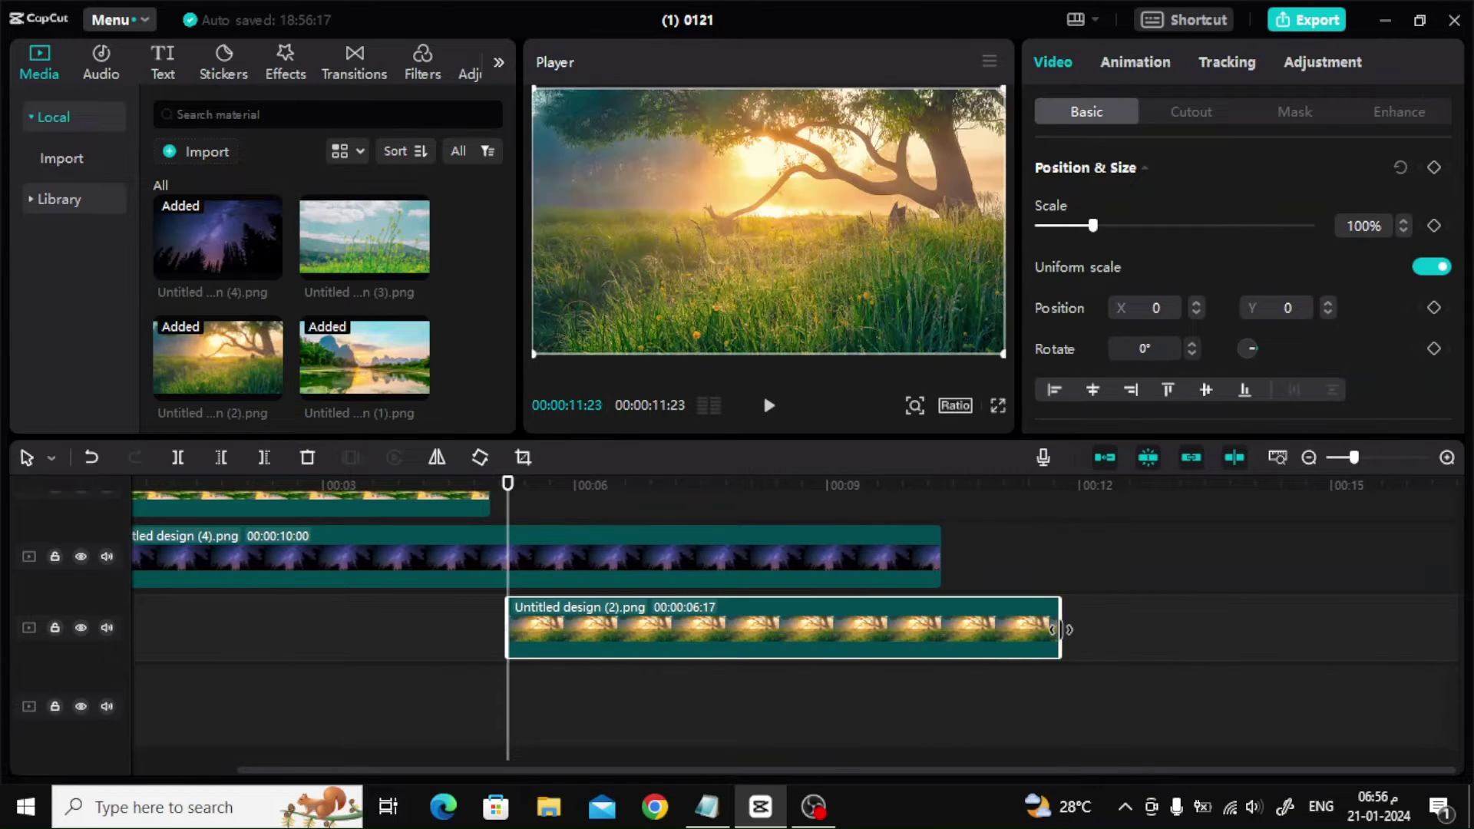
drag(1058, 631, 1348, 638)
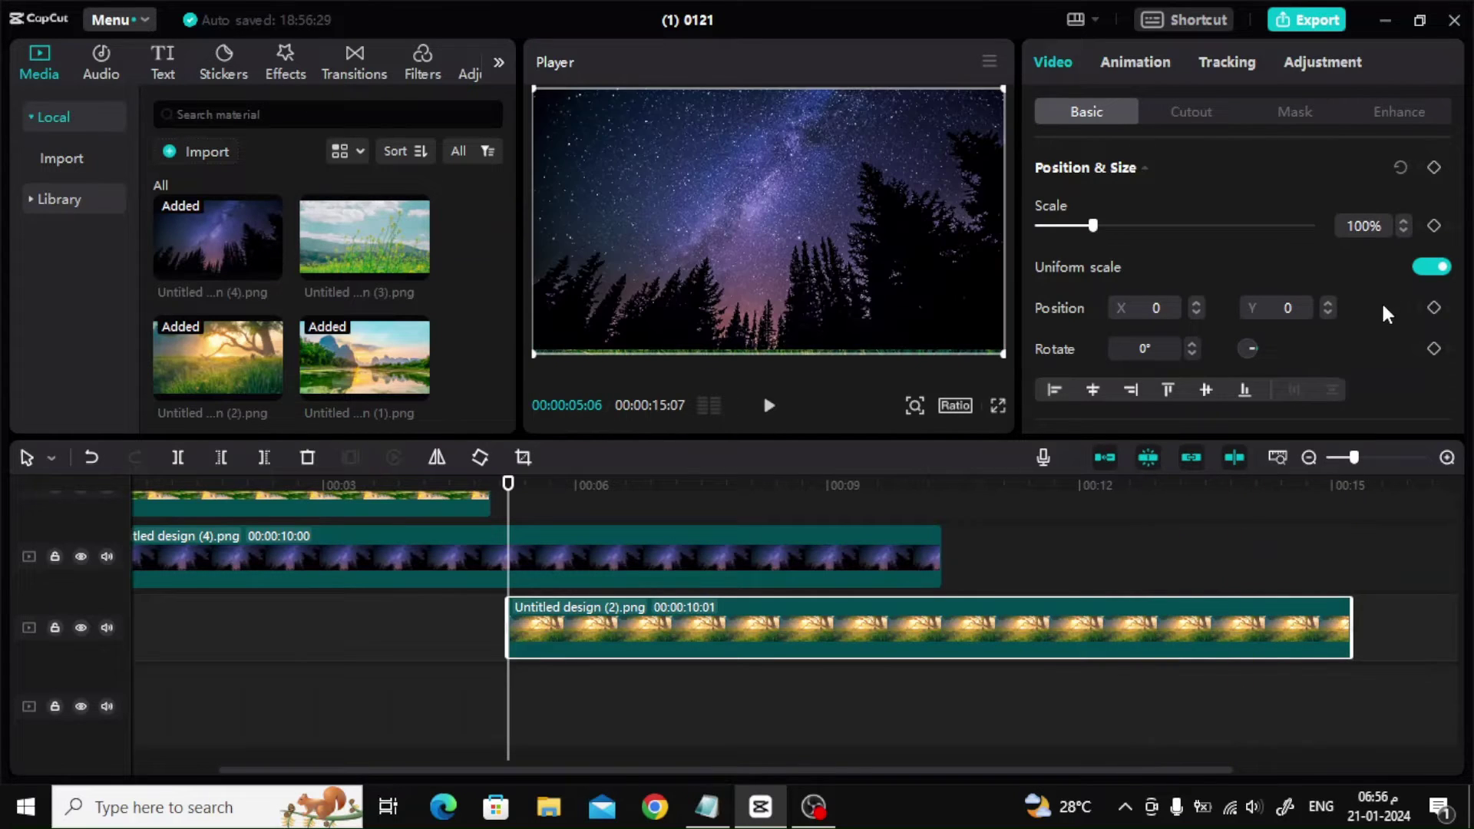
Keyframe the tree clip's start and add a mid-clip keyframe near 00:00:10:14 with Y 0.
click(1435, 165)
text(0-)
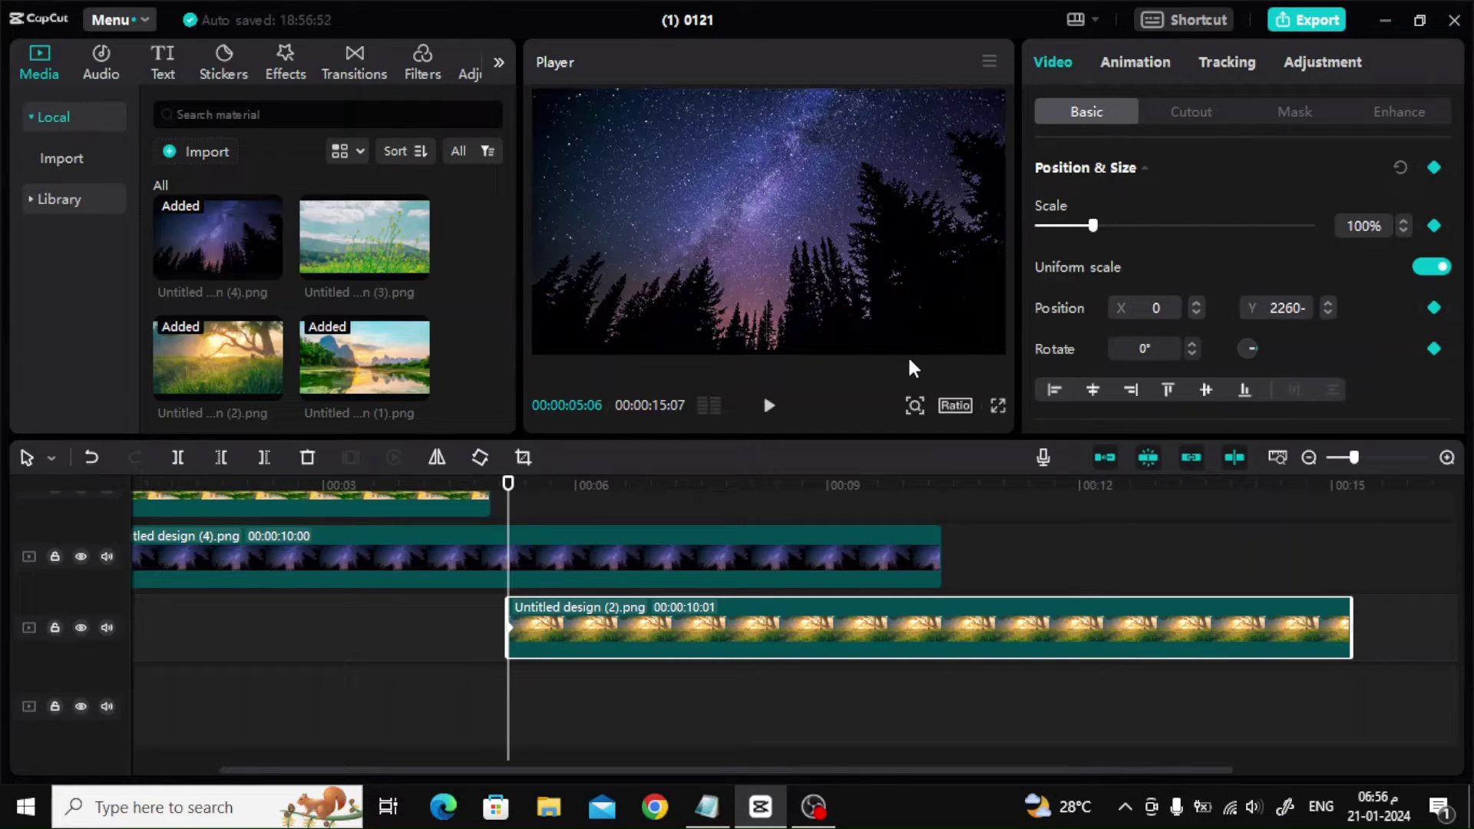
click(954, 486)
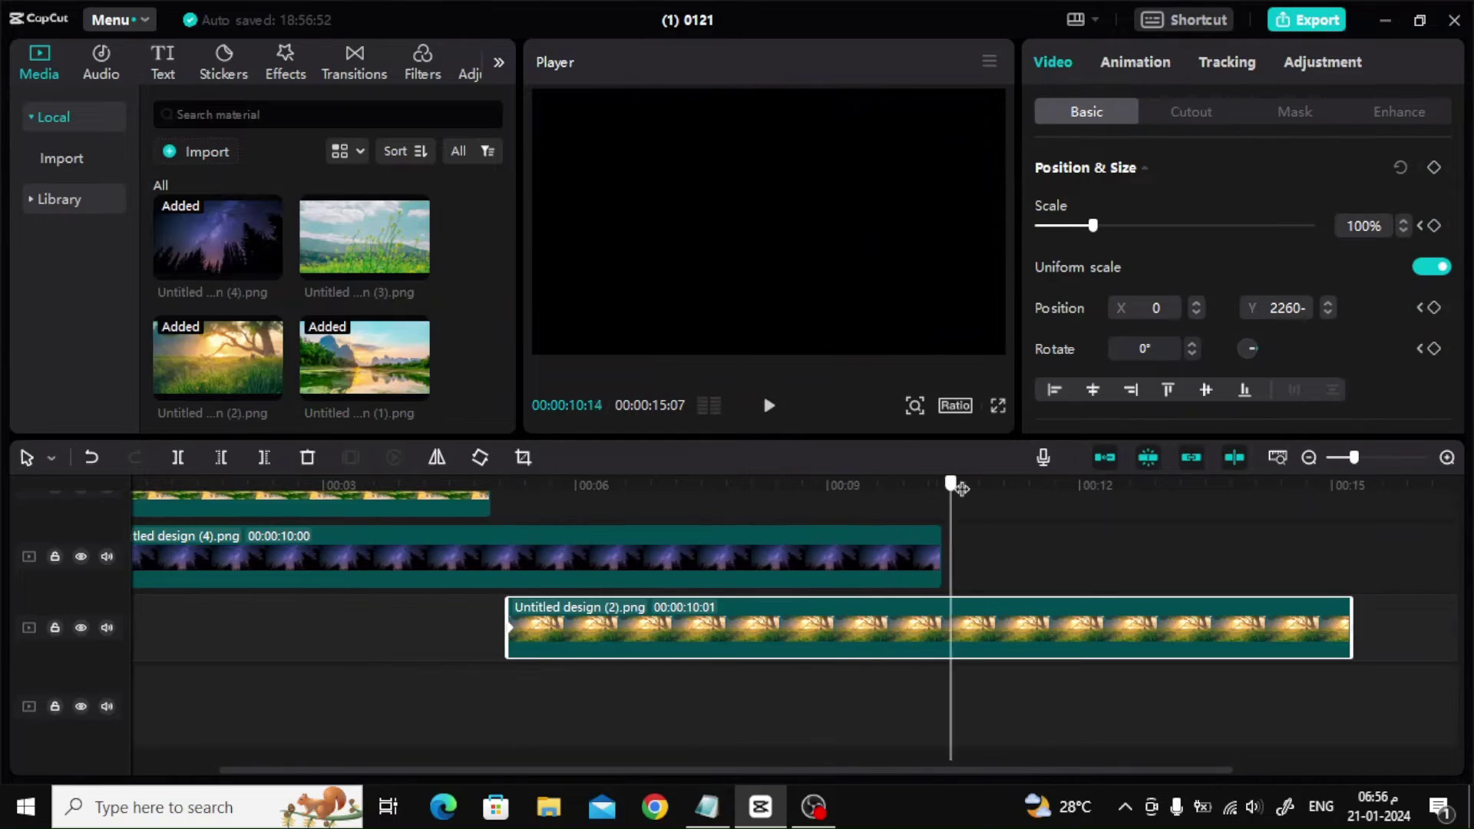
drag(961, 488, 950, 493)
click(1434, 167)
click(1295, 308)
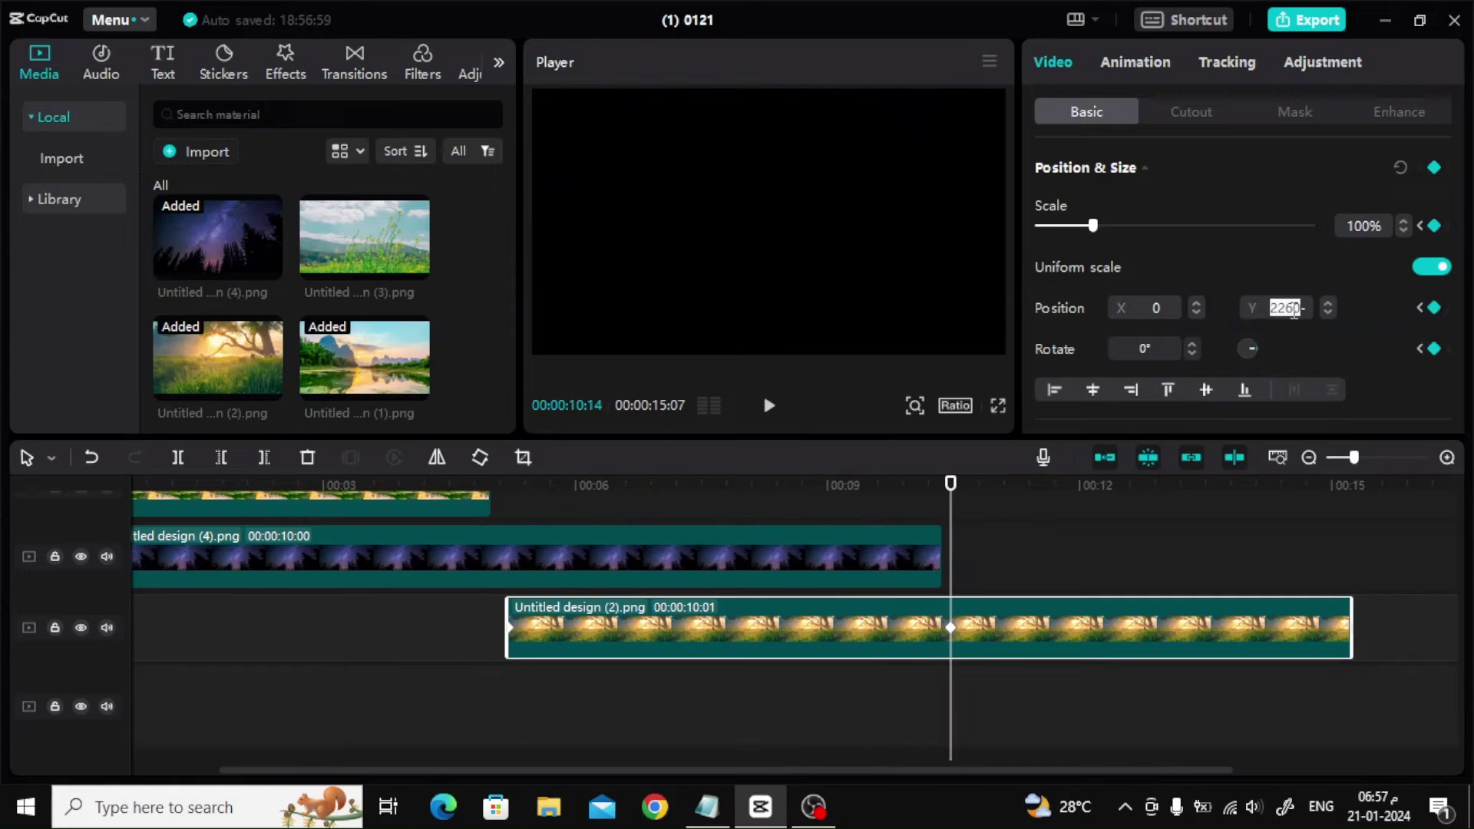
key(BackSpace)
Add an end keyframe on the tree clip with Y position 2260.
drag(954, 485, 1355, 530)
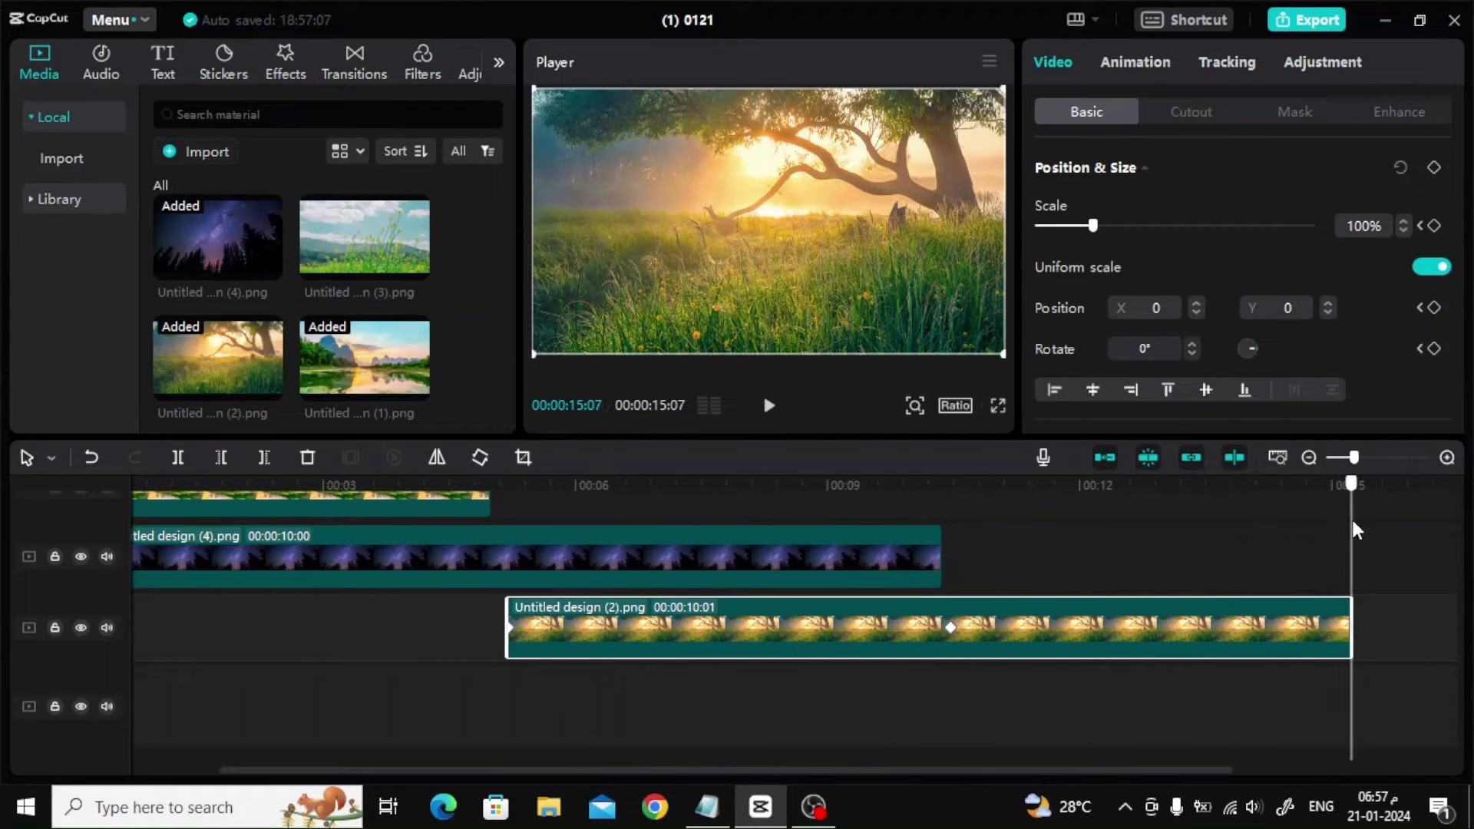
click(1433, 167)
click(1296, 311)
text(2260)
key(Return)
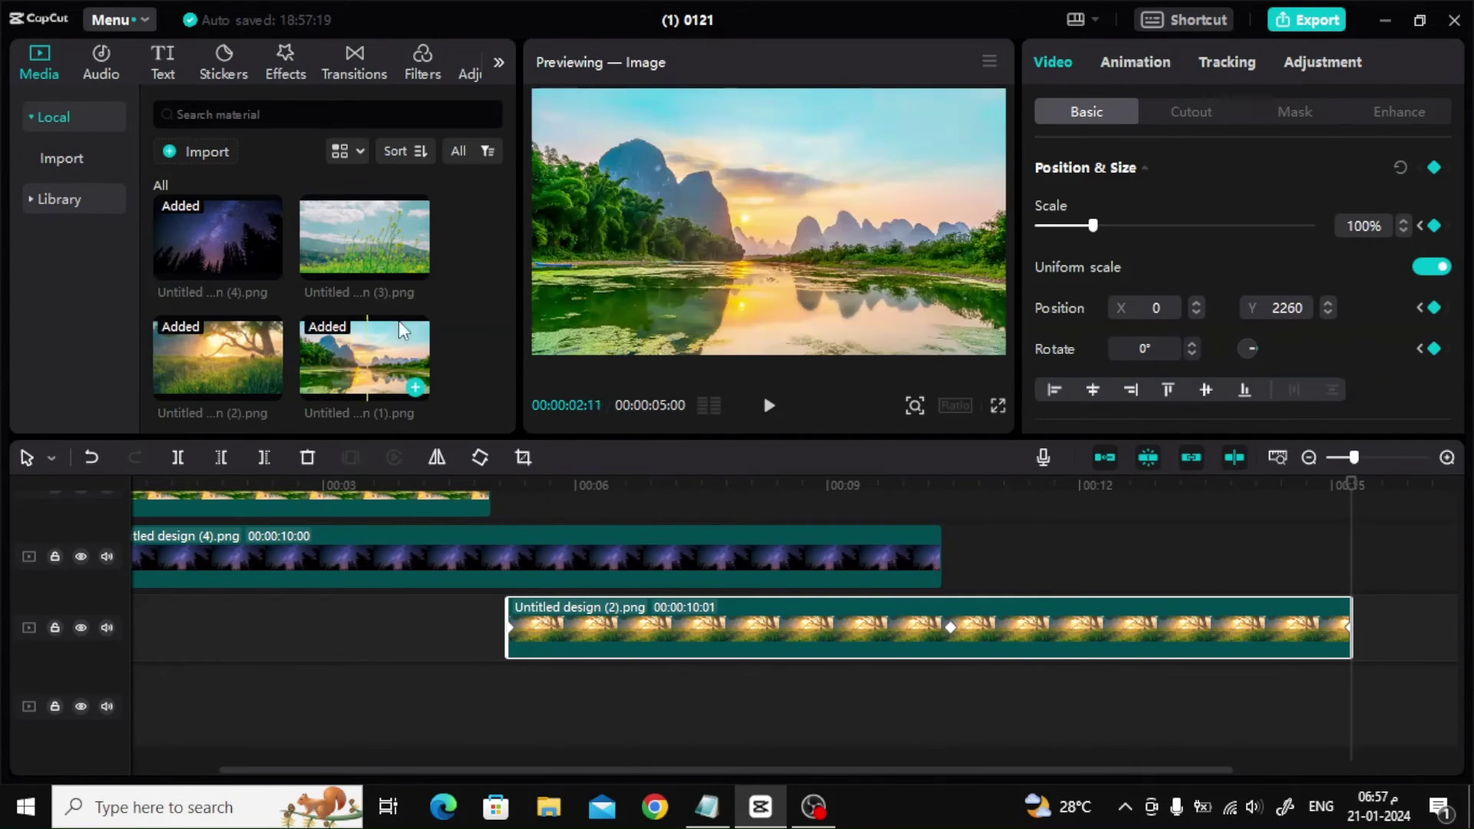
Add the wildflower-meadow image to the bottom track, starting near 00:00:10:17.
drag(411, 256, 980, 667)
drag(412, 771, 658, 513)
click(629, 490)
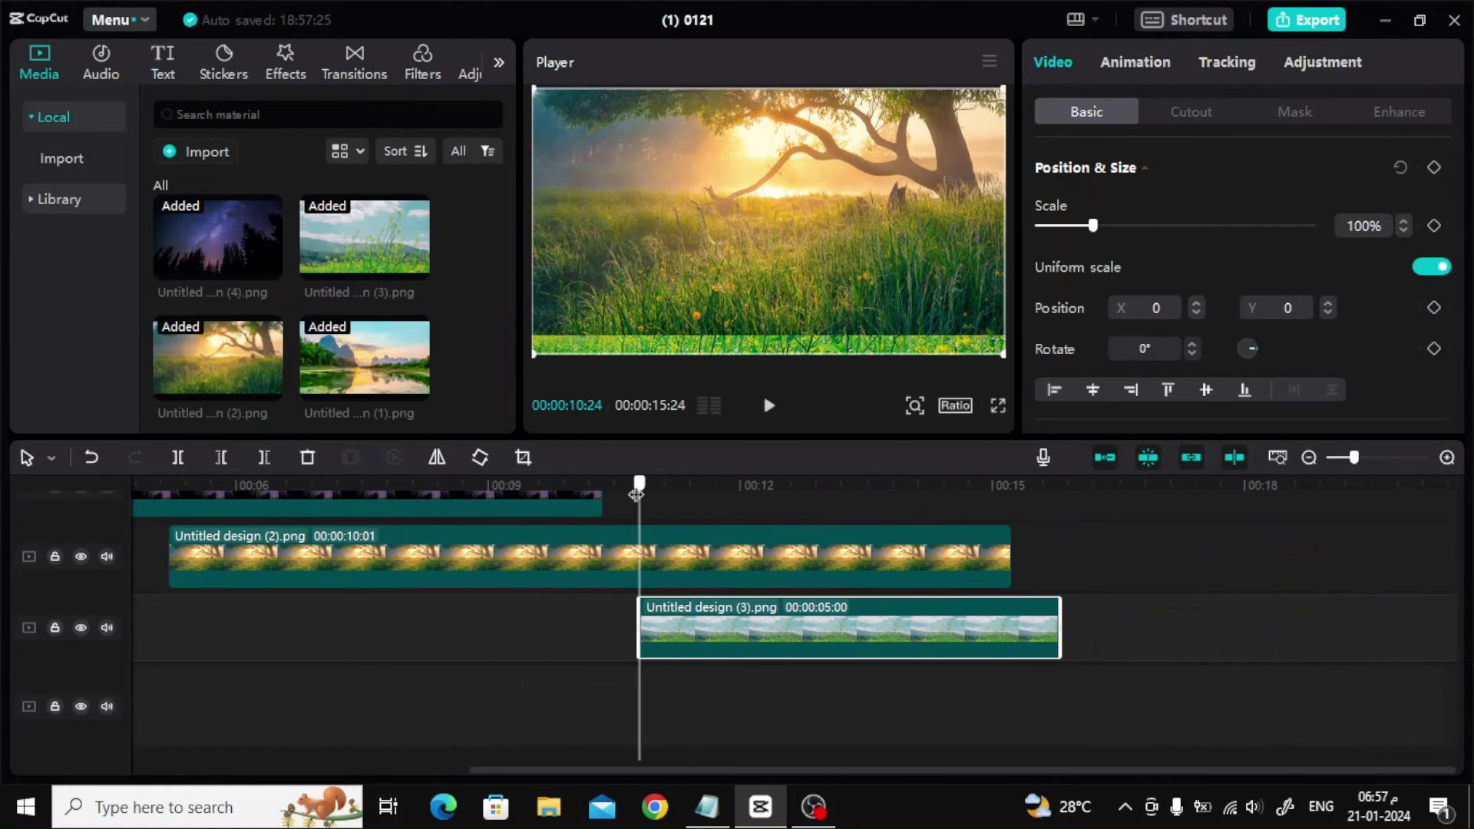
click(666, 550)
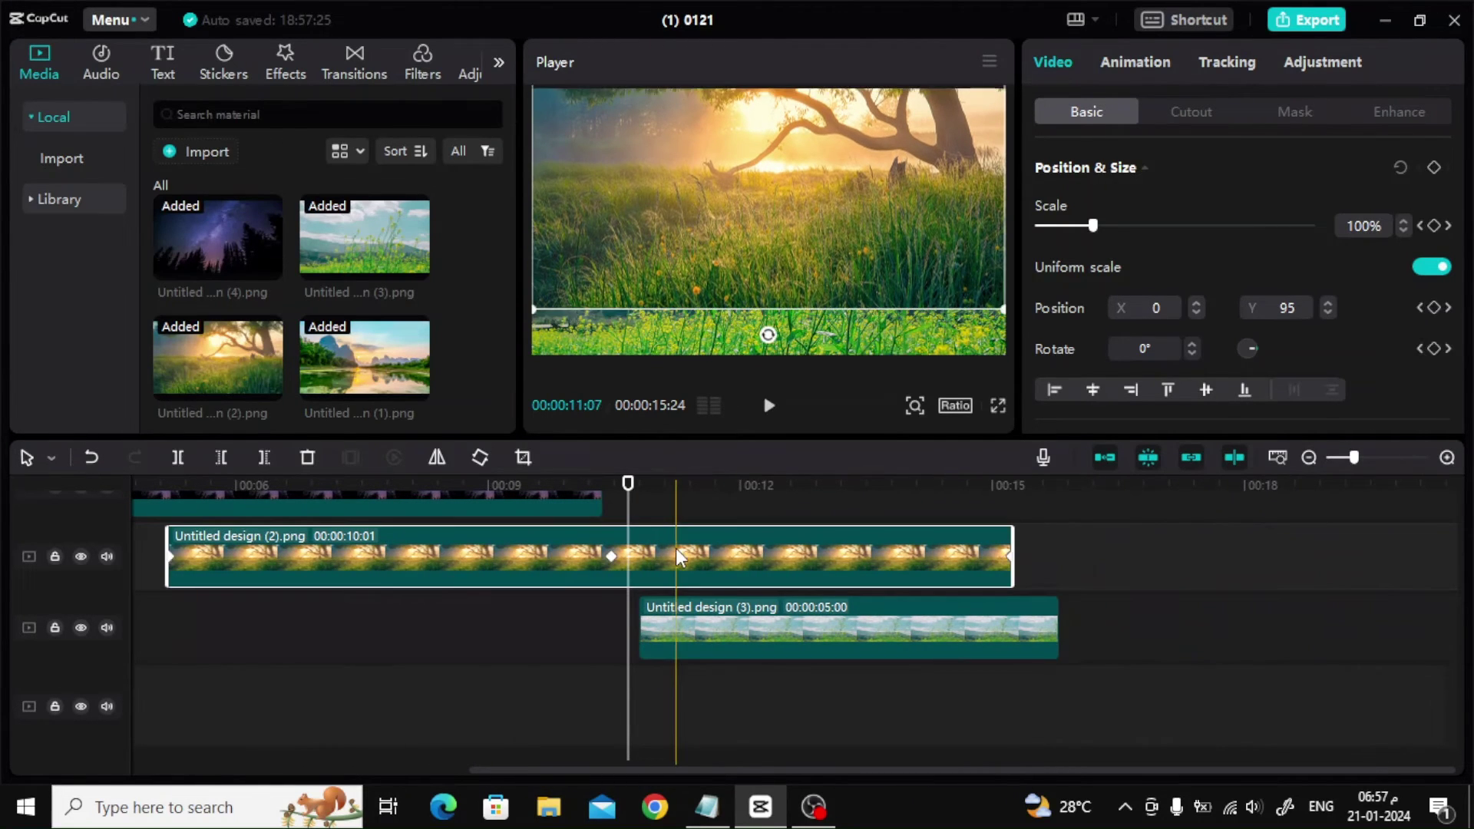
drag(630, 490, 620, 490)
drag(749, 628, 723, 628)
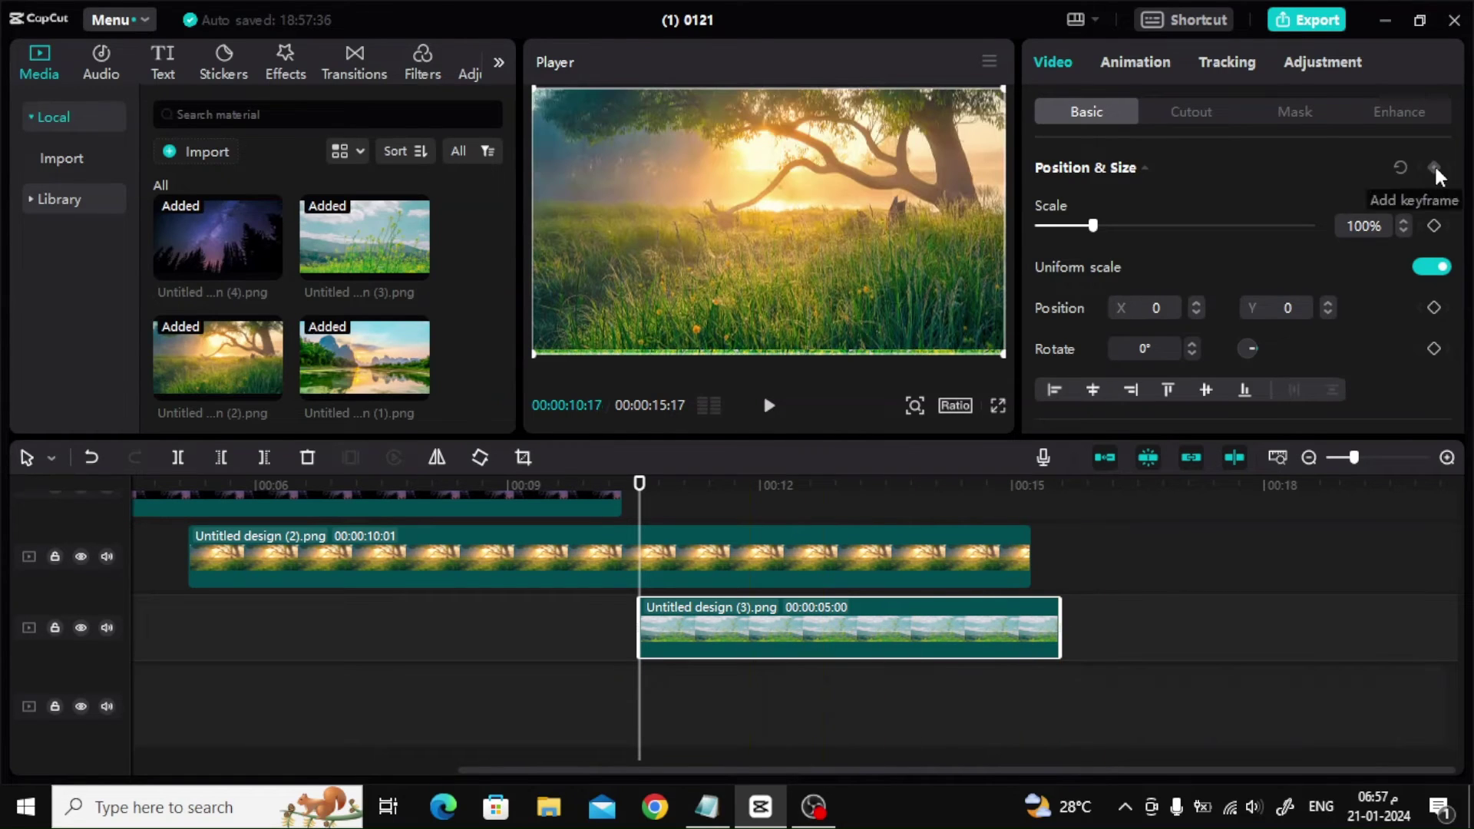
Adjust the meadow clip's position keyframe values, entering 60 in the properties panel.
scroll(1390, 340, down, 1)
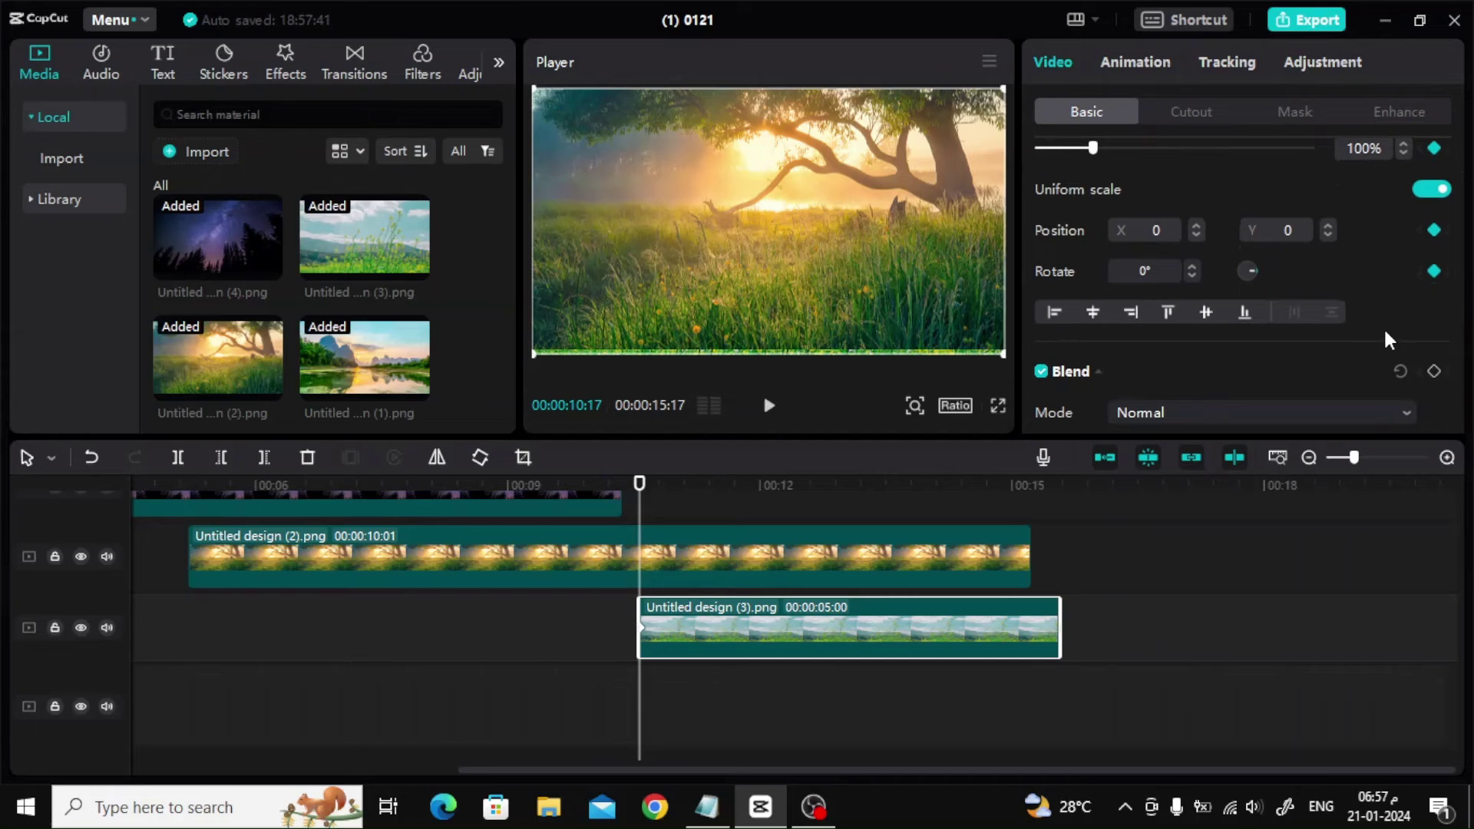
scroll(1388, 338, up, 1)
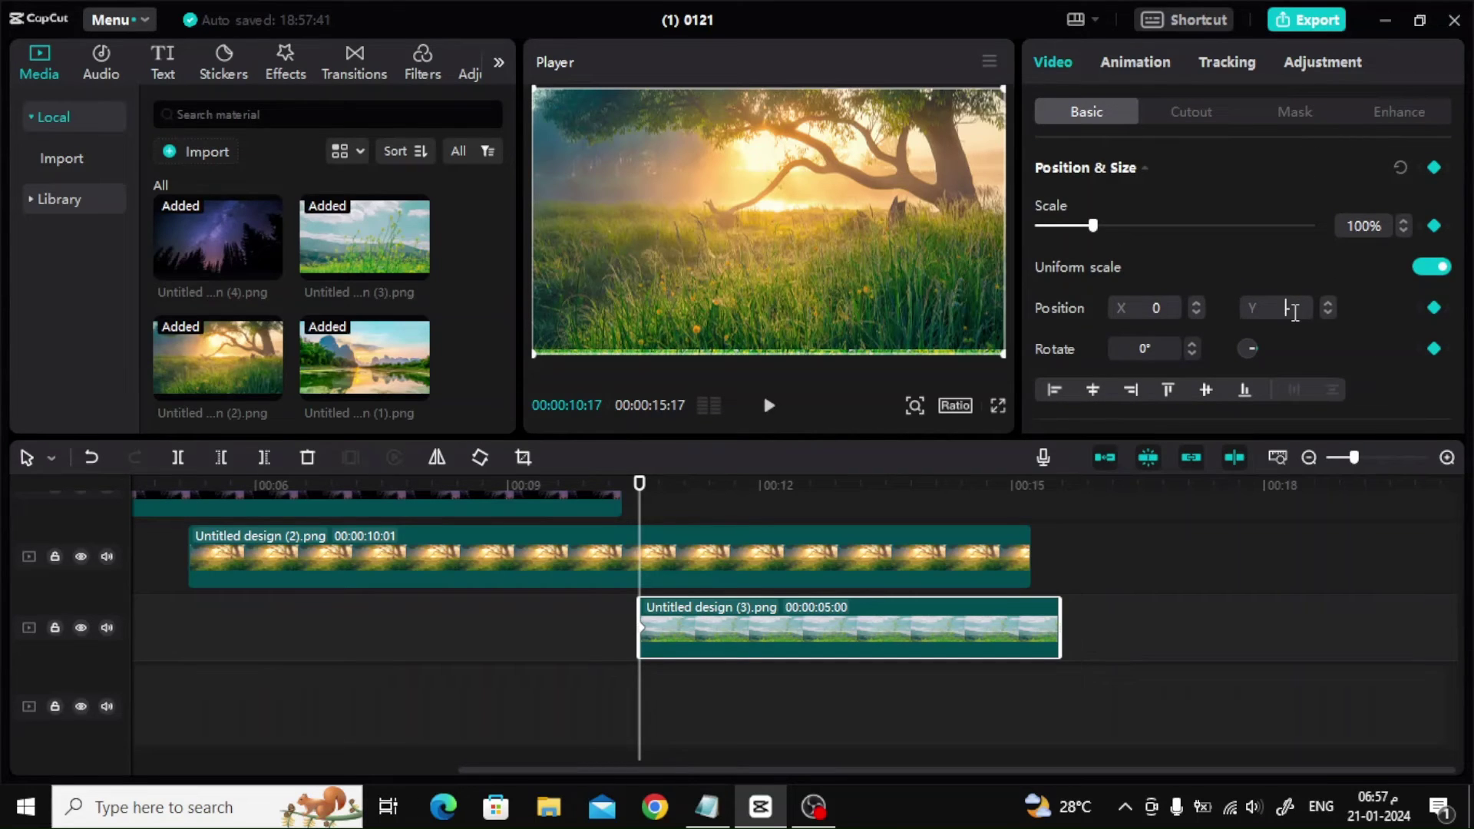
text(60)
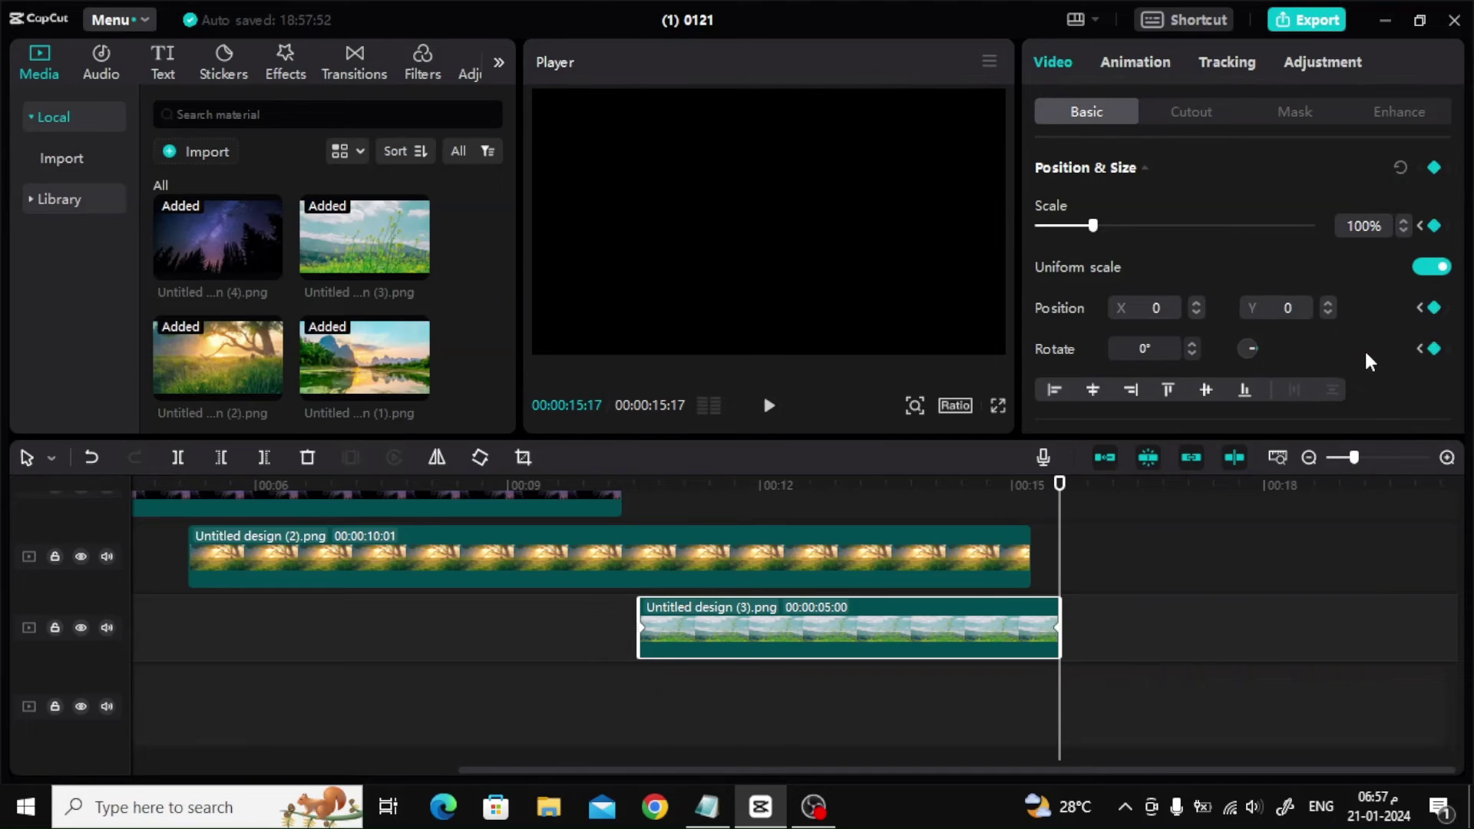
Play the assembled river, night-sky, tree and meadow sequence from the start.
click(768, 406)
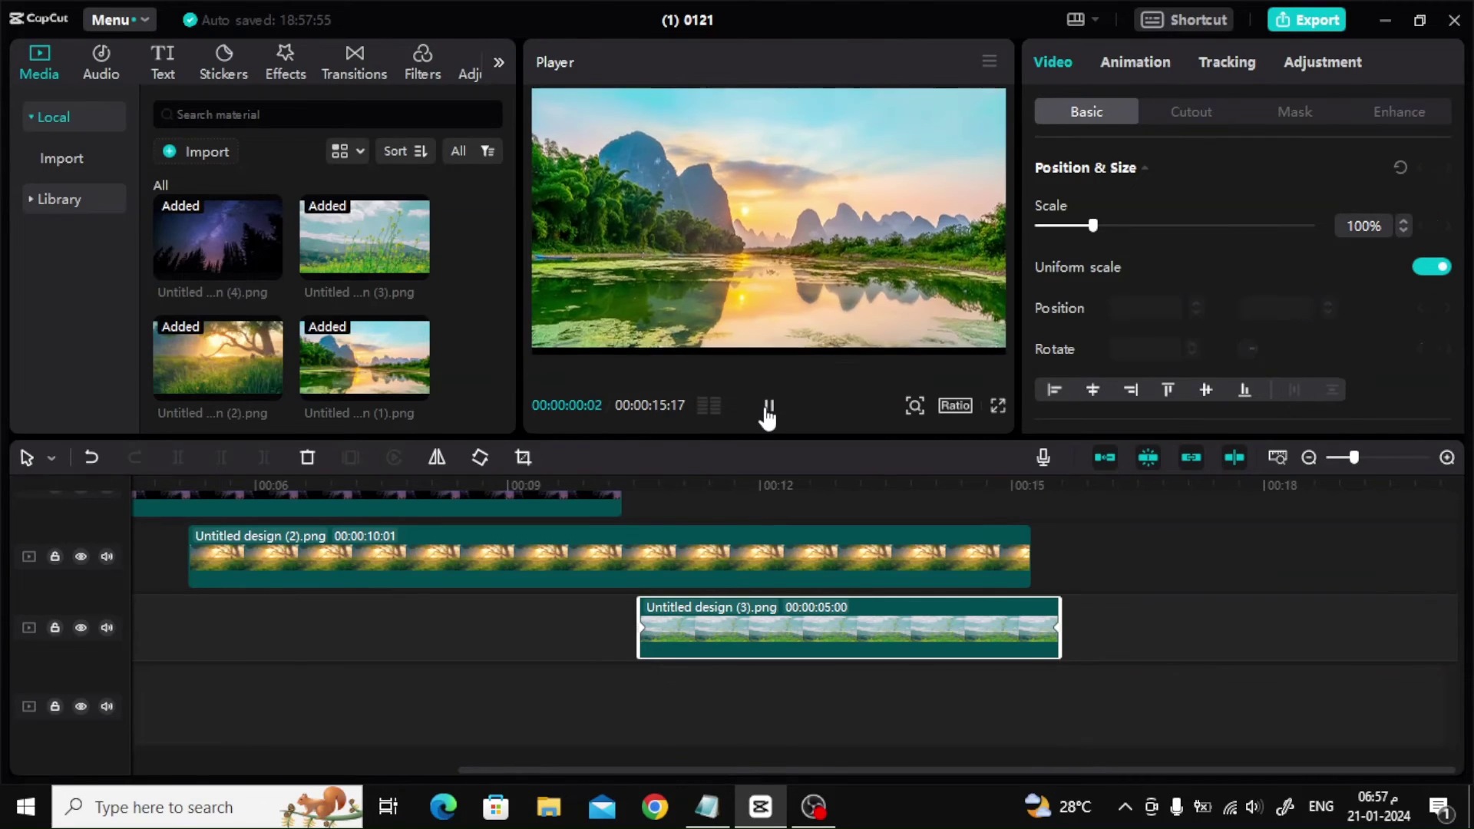
scroll(849, 568, up, 2)
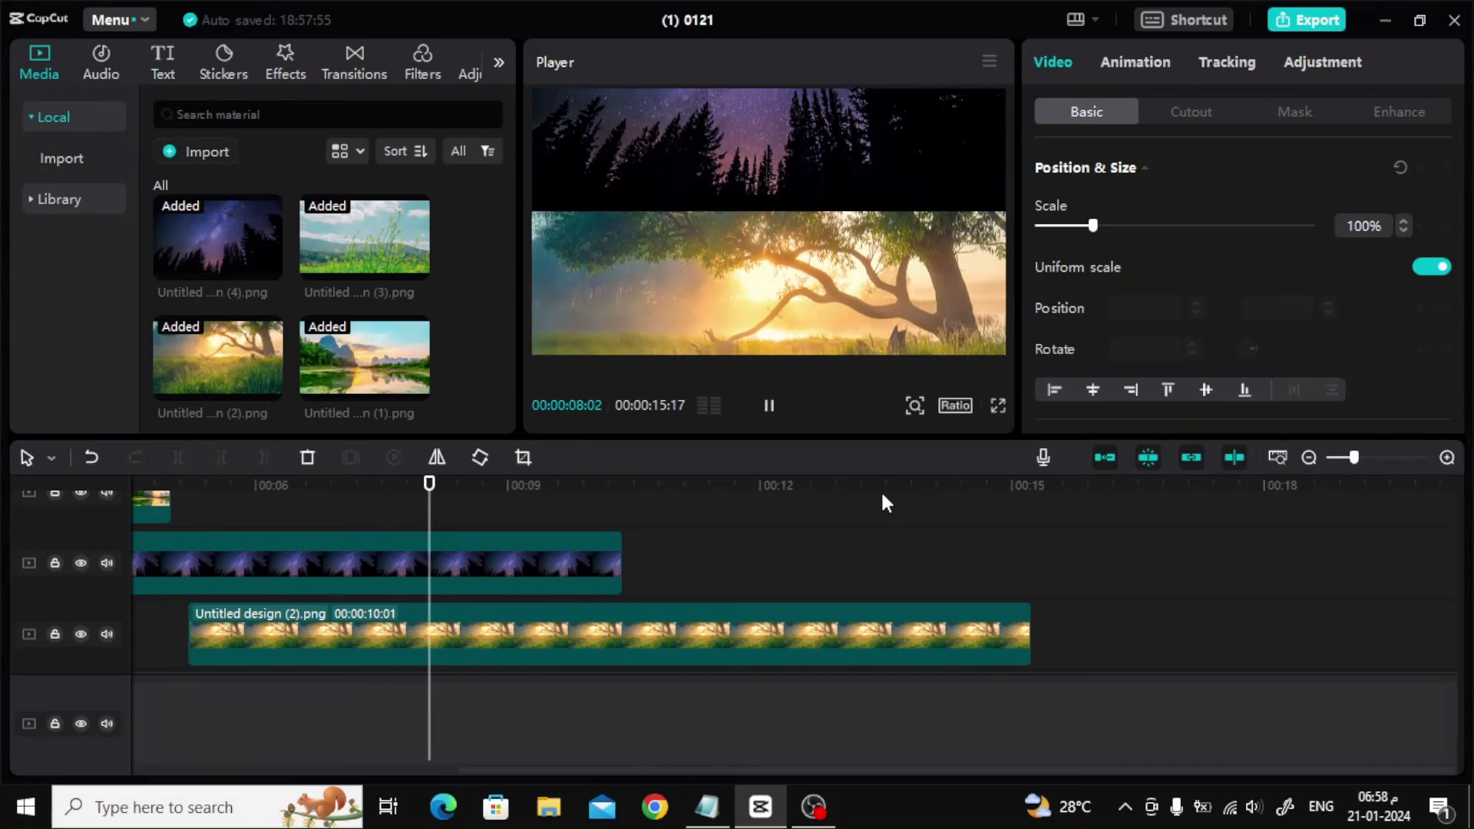
scroll(883, 496, down, 1)
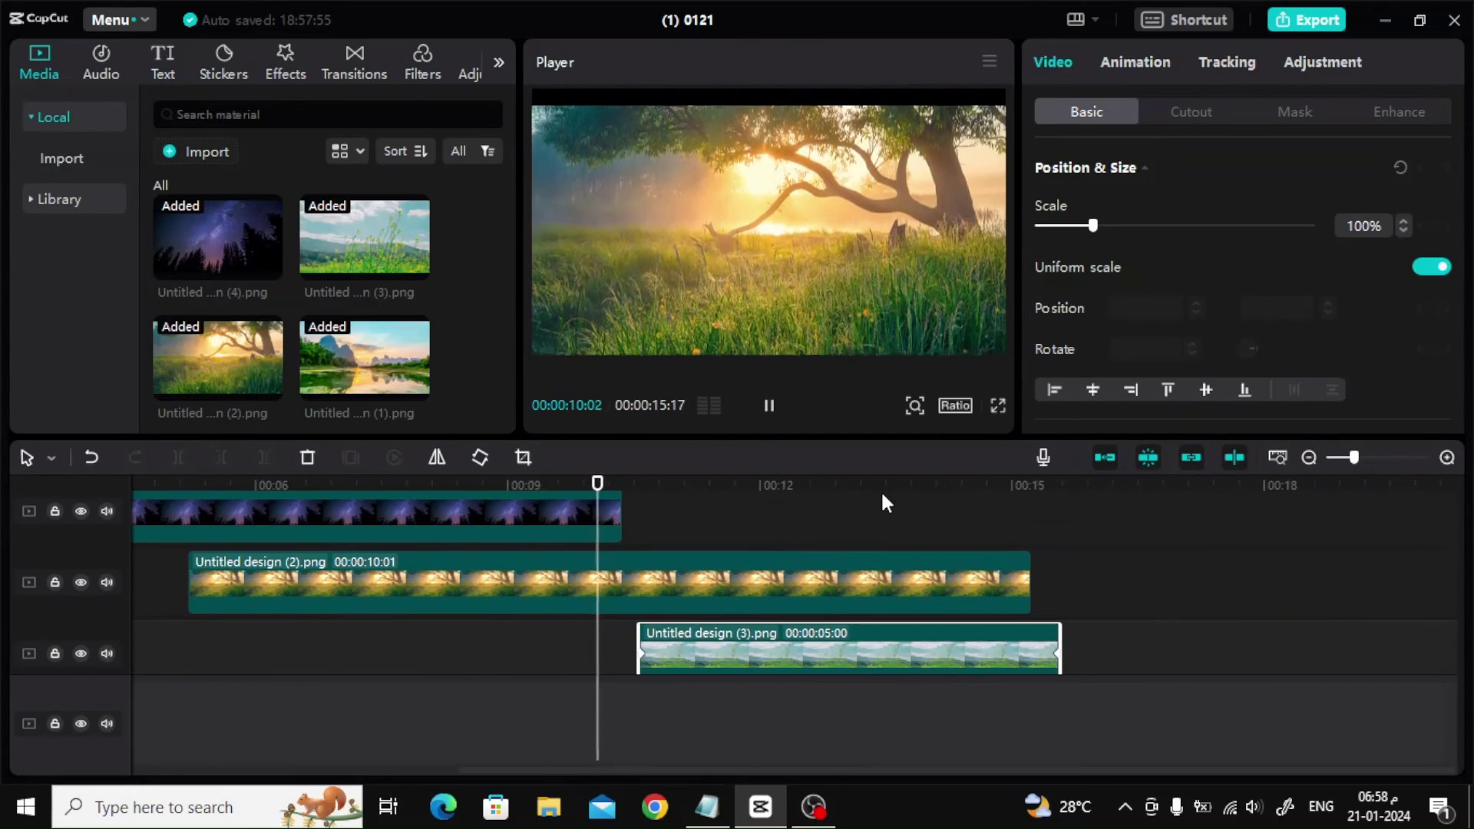